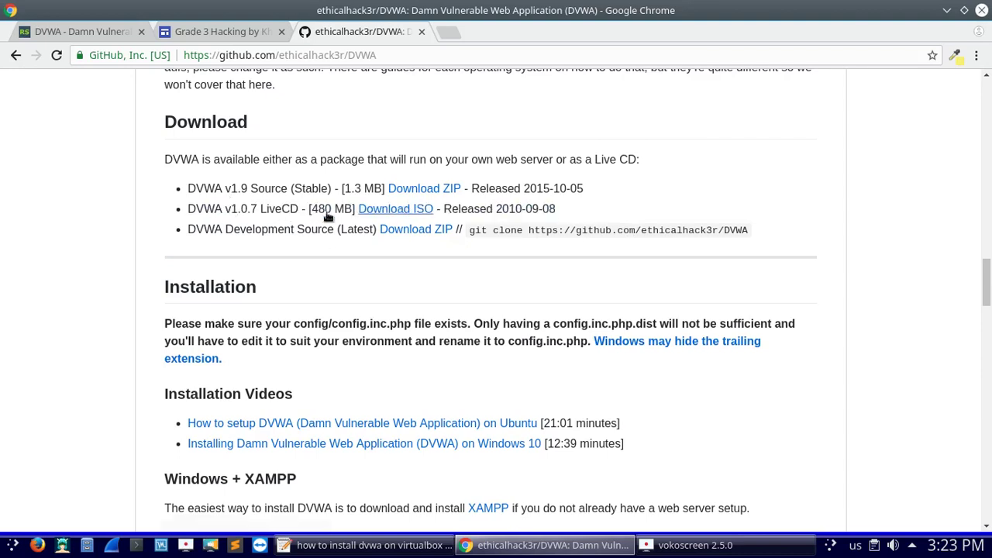
Step: Highlight the LiveCD download size, close the DVWA GitHub and Grade 3 Hacking downloads pages, and minimize the browser
drag(312, 208, 347, 208)
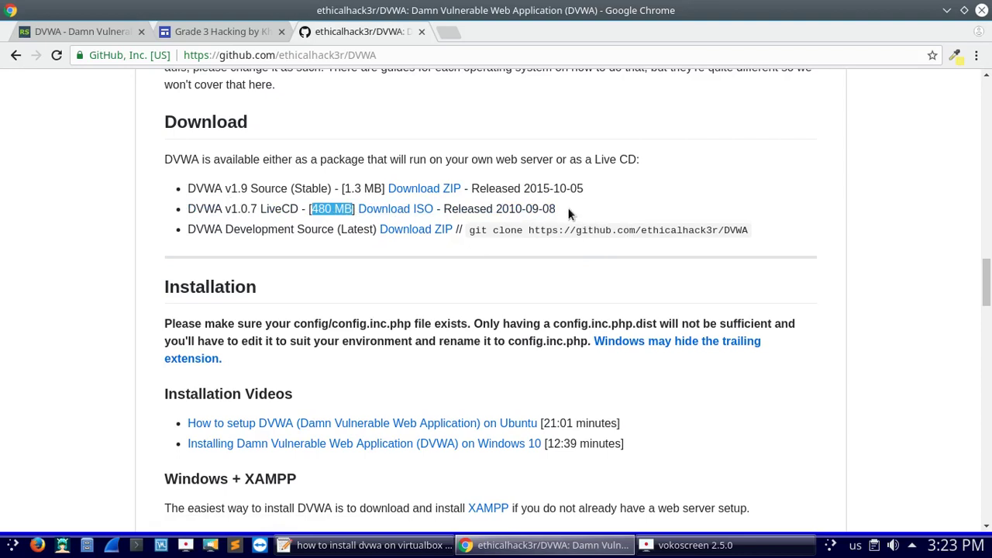
click(475, 223)
click(418, 31)
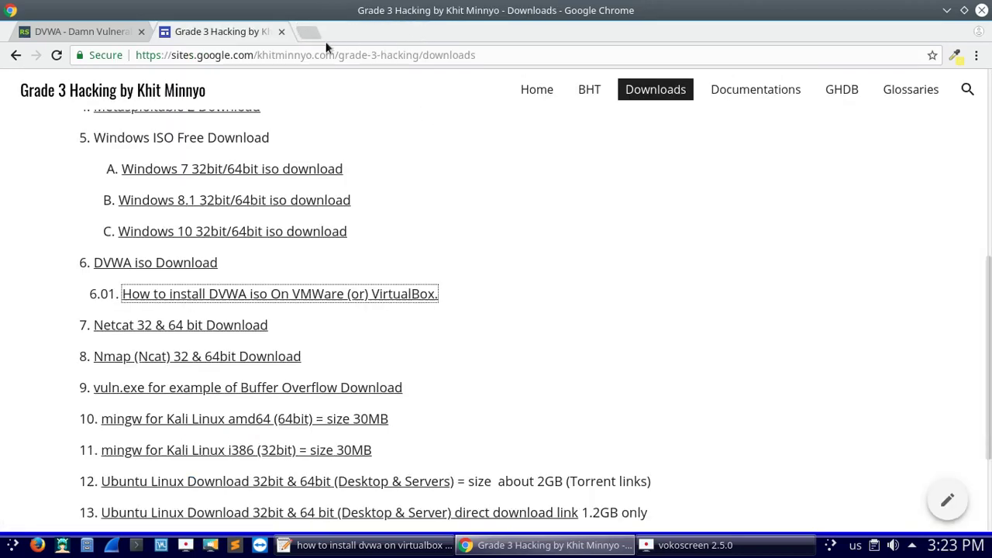
click(282, 32)
click(947, 10)
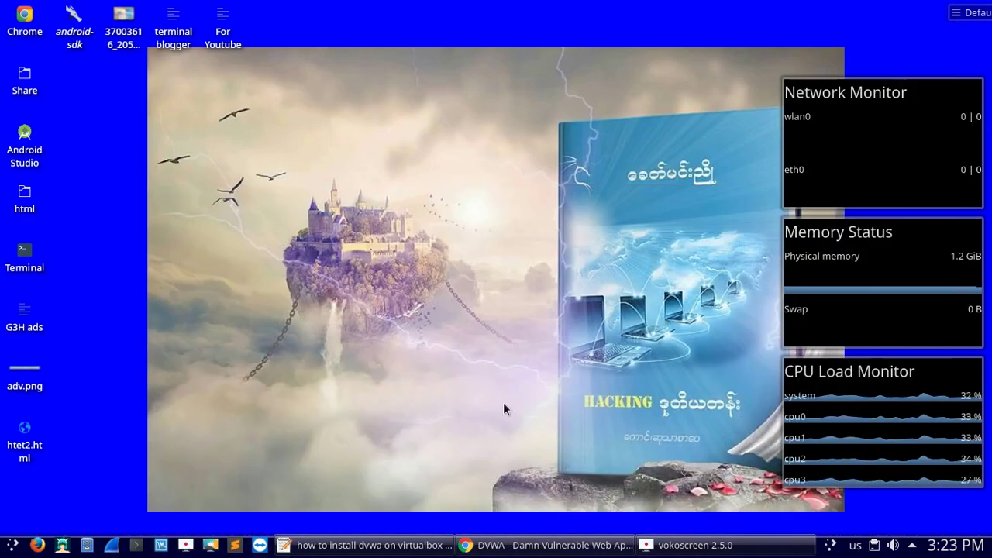
Step: Open VirtualBox, expand the Linux OSs group and start the Metasploitable2 virtual machine
click(161, 545)
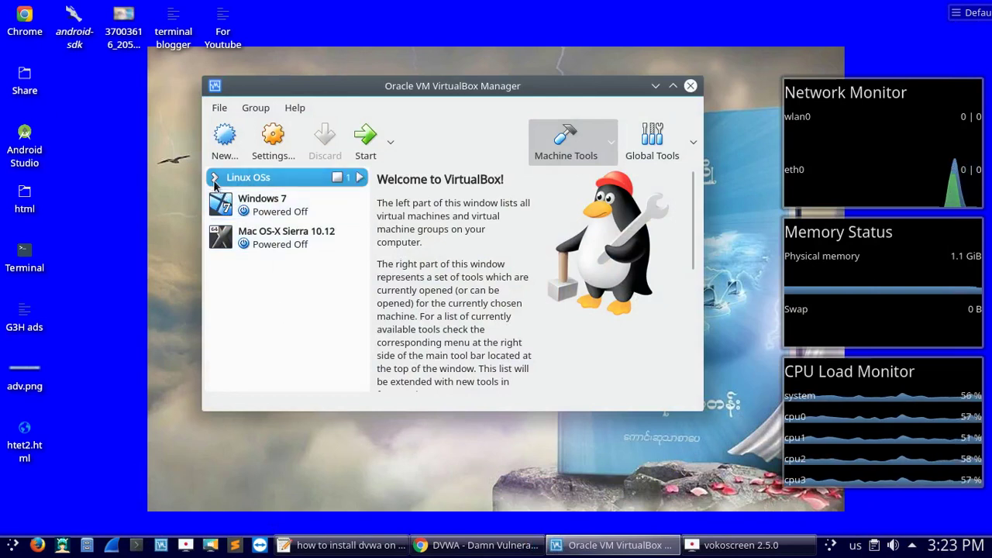
click(263, 205)
click(263, 206)
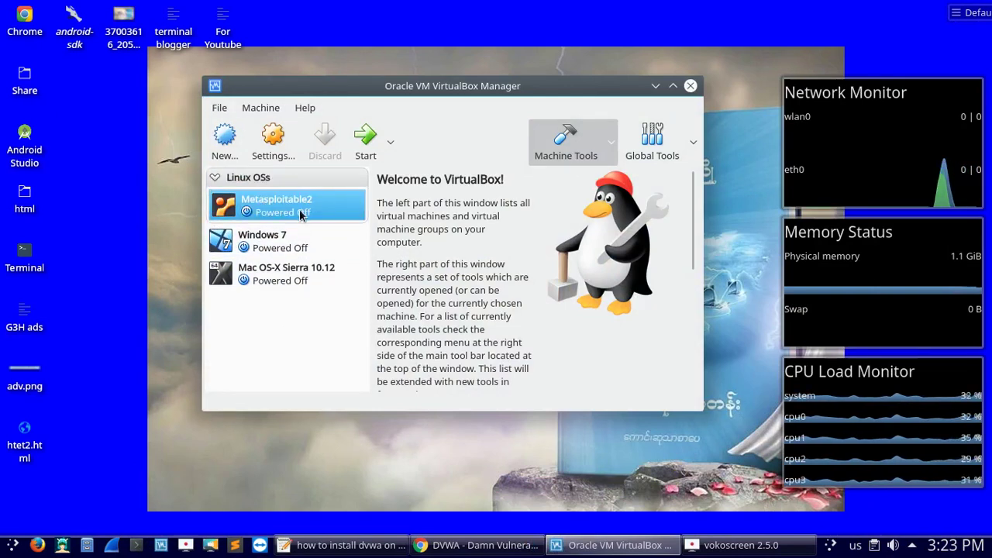
click(362, 140)
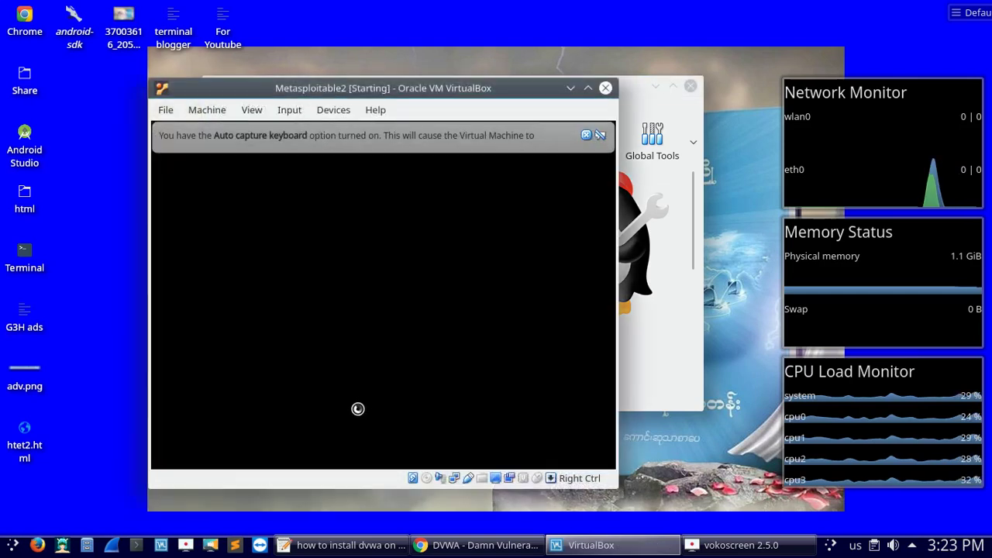
Step: Dismiss the keyboard capture and mouse integration notices in the Metasploitable2 window and minimize it
click(586, 134)
drag(390, 91, 646, 44)
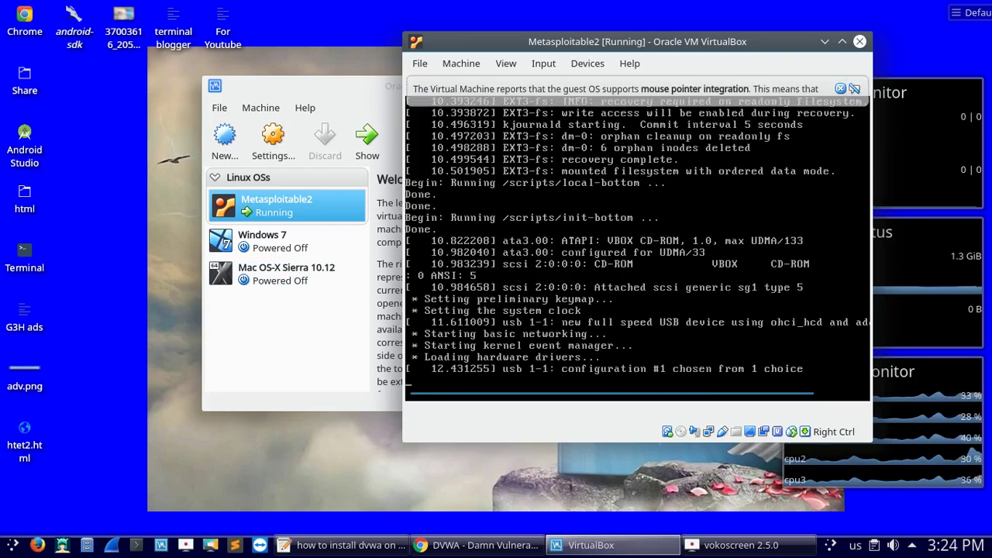
click(841, 88)
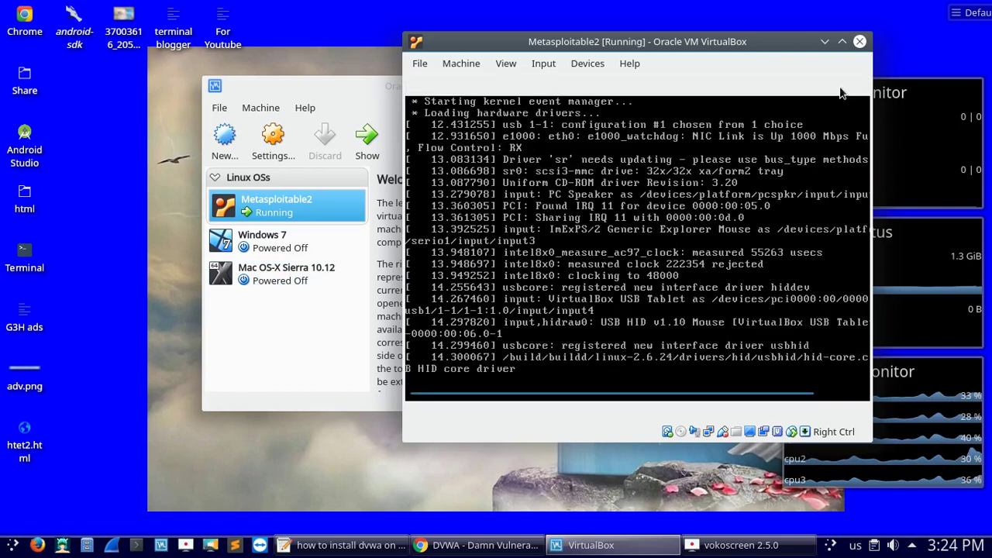
click(827, 42)
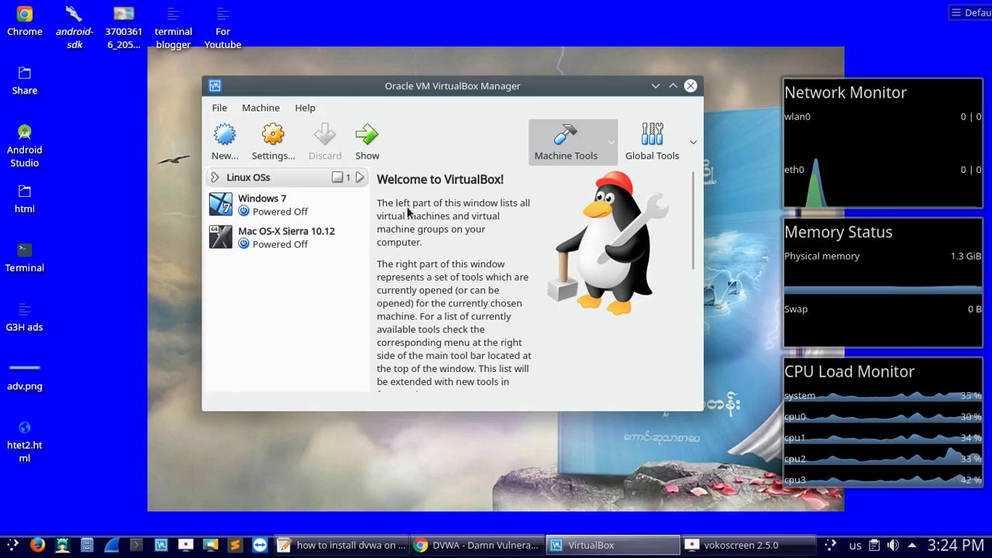
Step: Begin creating a new virtual machine named DVWA with the operating system type Linux
drag(341, 91, 274, 107)
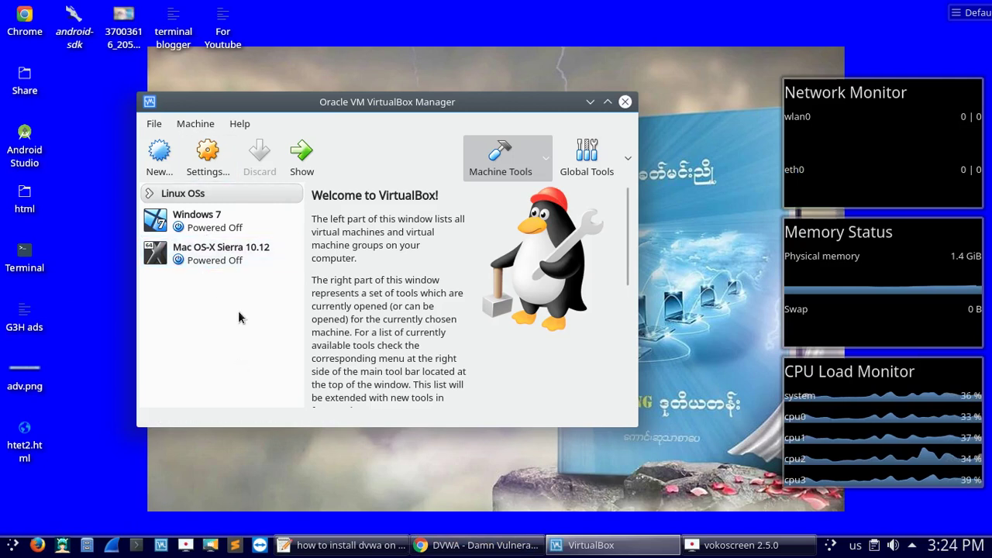
click(164, 161)
drag(304, 94, 503, 35)
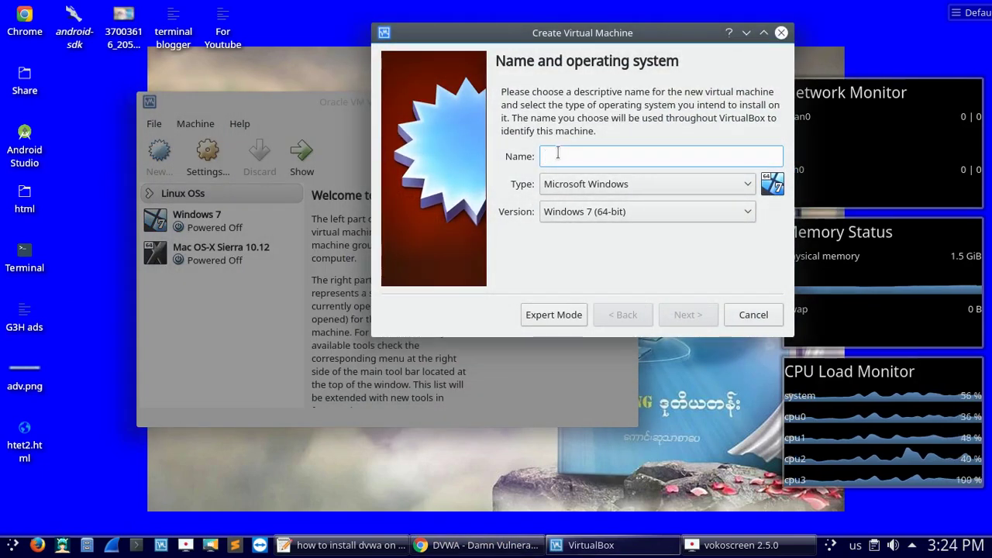
text(DVWA)
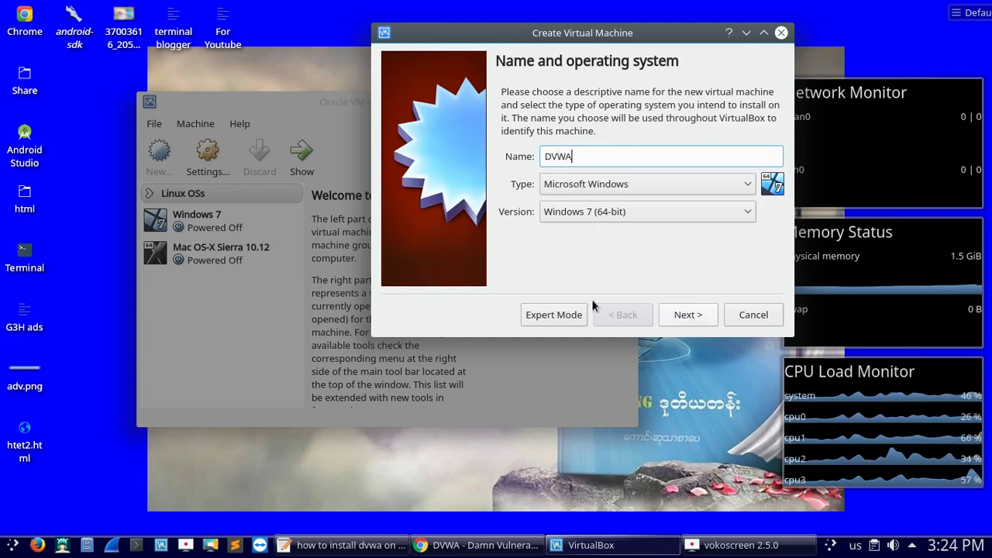
click(565, 185)
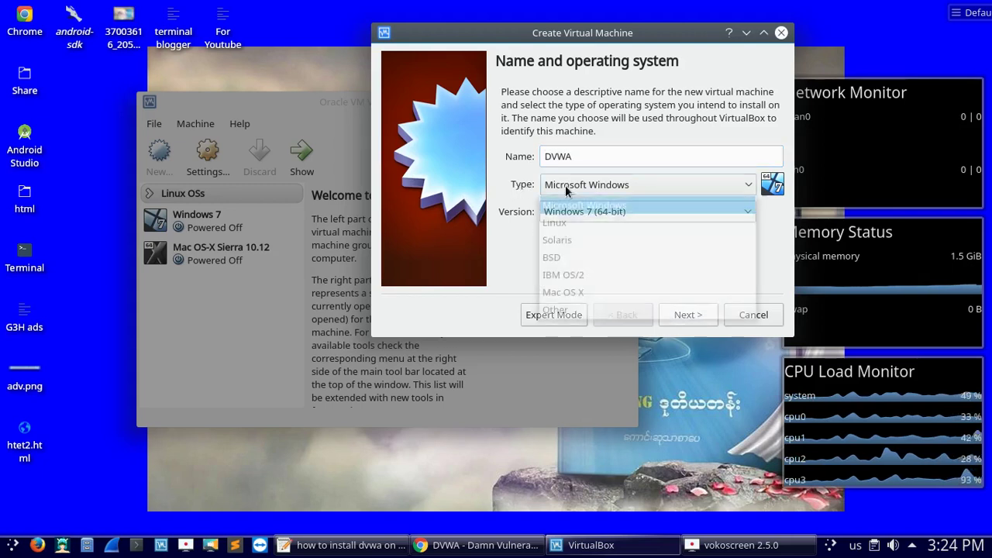
click(566, 222)
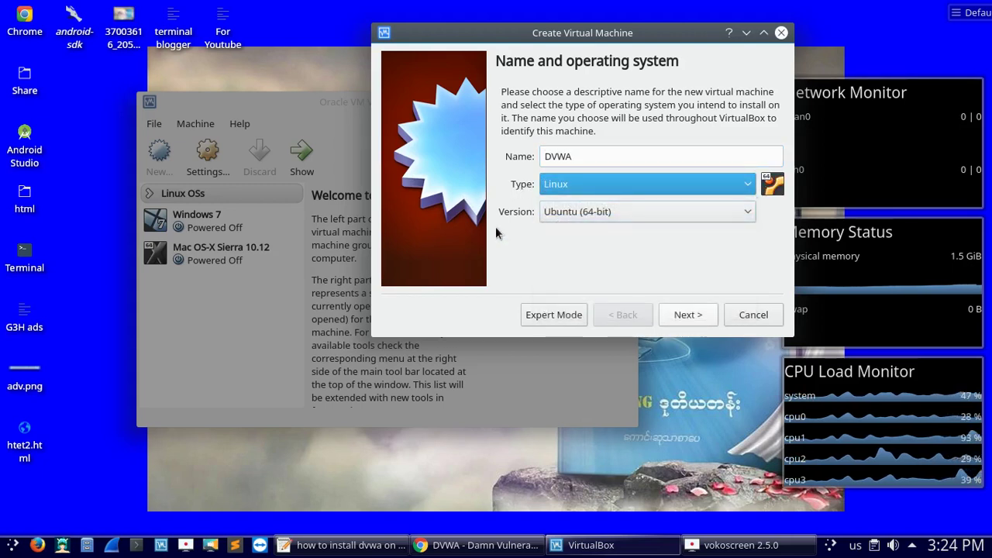
Step: Set the operating system version to Linux 2.6 / 3.x / 4.x (32-bit) and try to continue to the memory settings
click(594, 214)
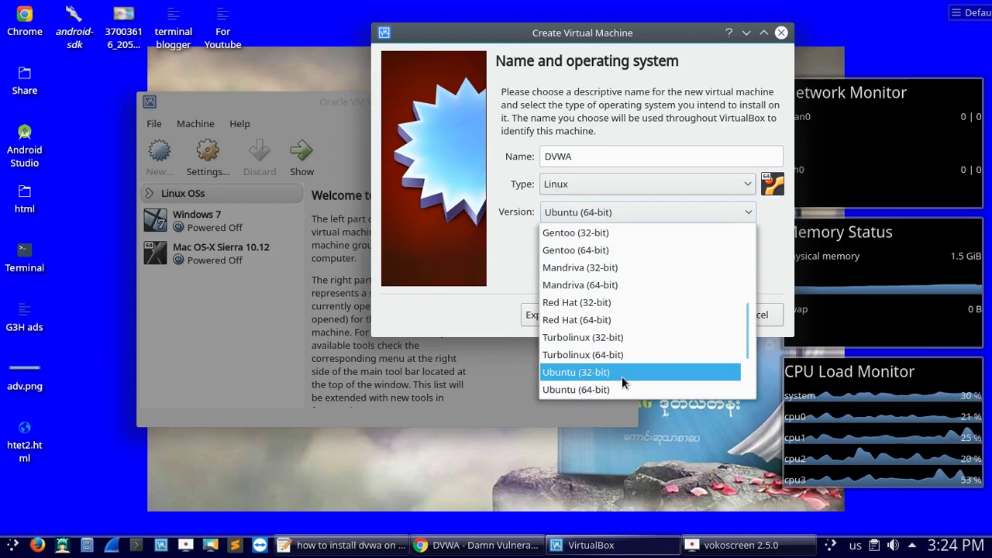
click(622, 374)
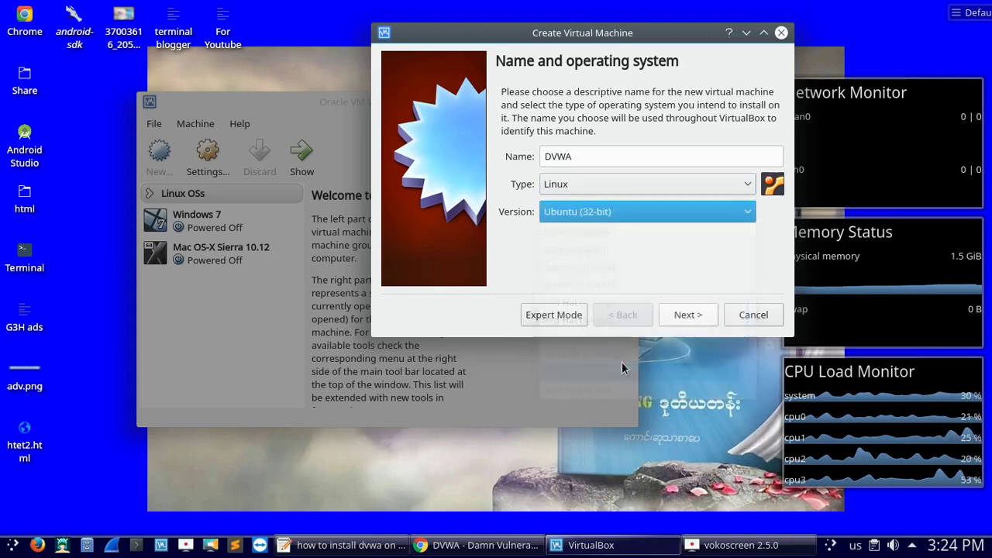
click(742, 216)
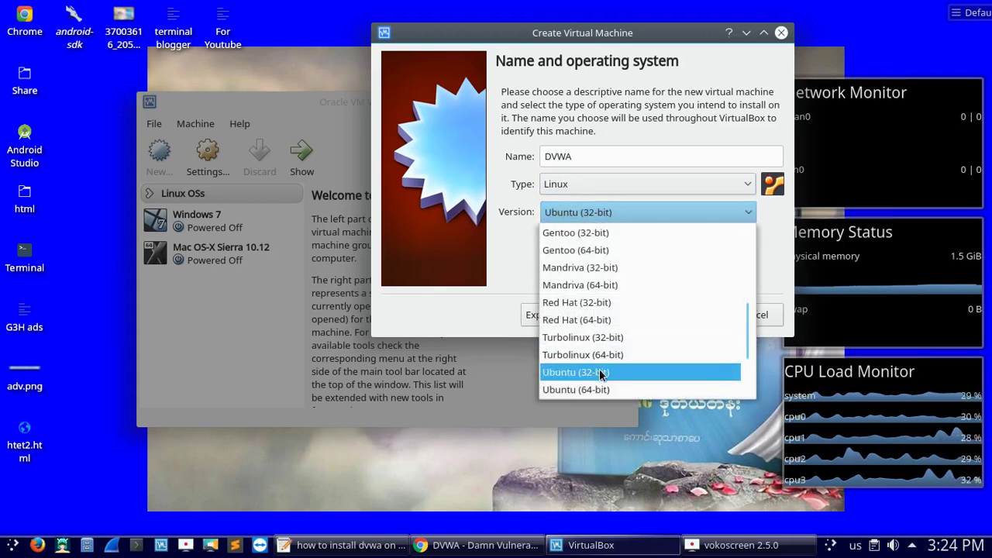
drag(749, 345, 754, 255)
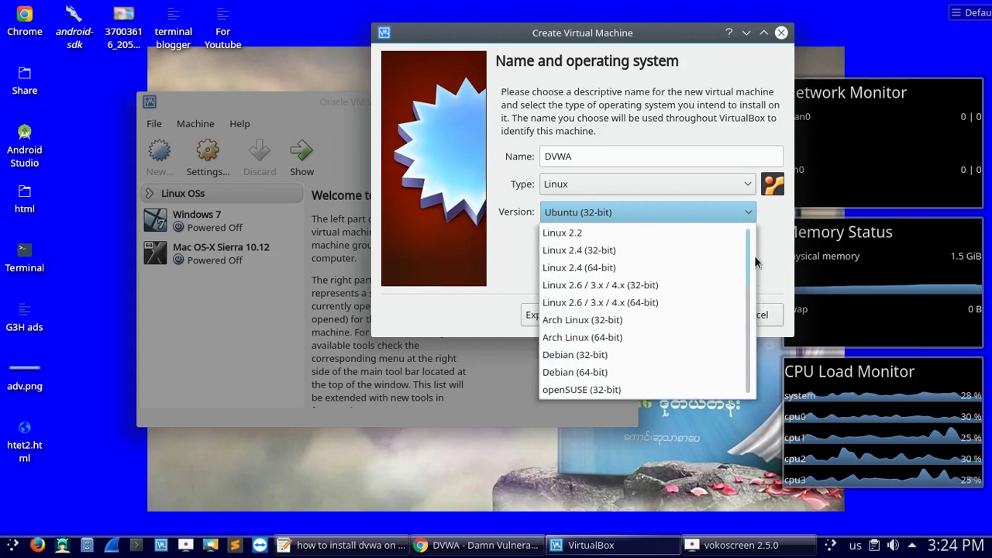
click(661, 290)
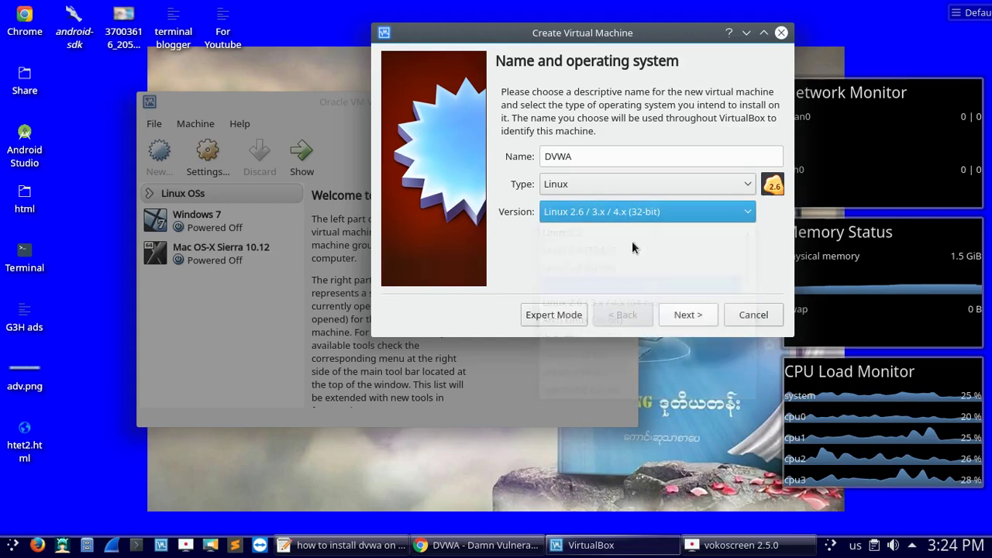
click(694, 314)
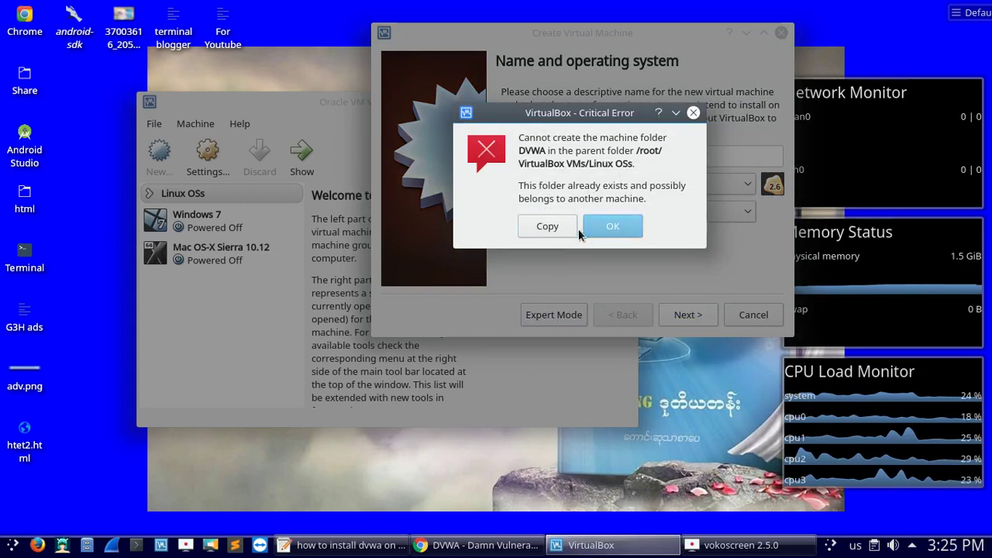
click(693, 112)
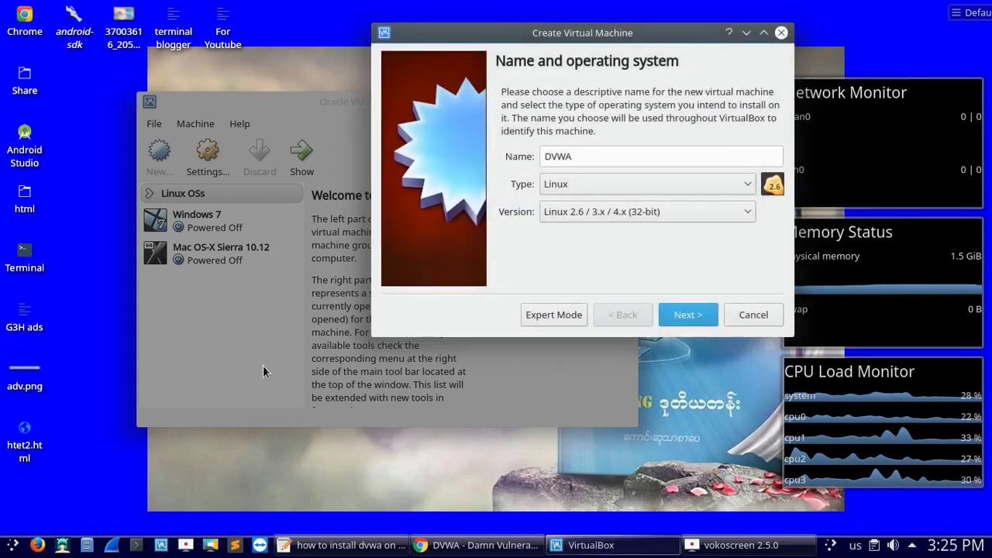
Step: In the Files app, permanently delete the existing DVWA folder from VirtualBox VMs/Linux OSs and close the file manager
click(87, 545)
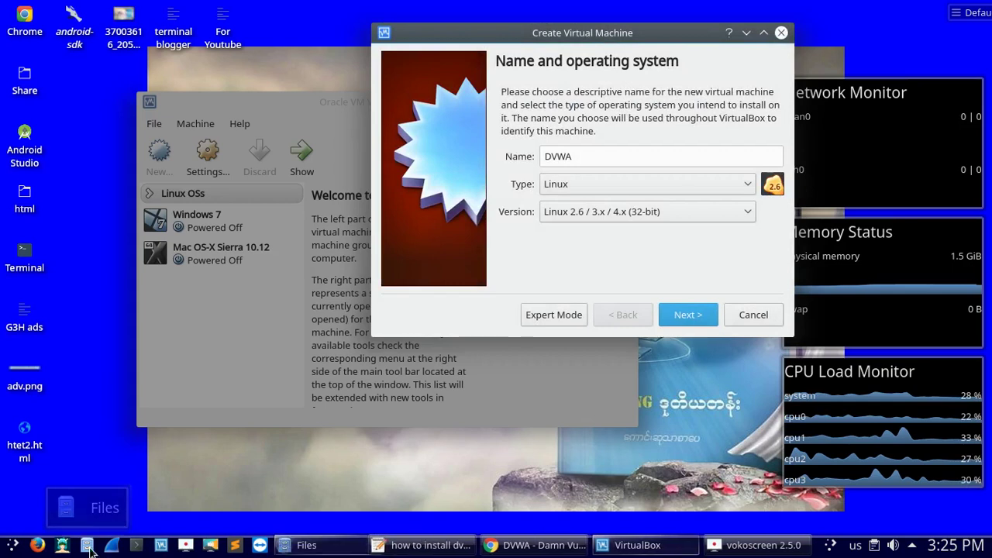
click(687, 228)
double_click(687, 229)
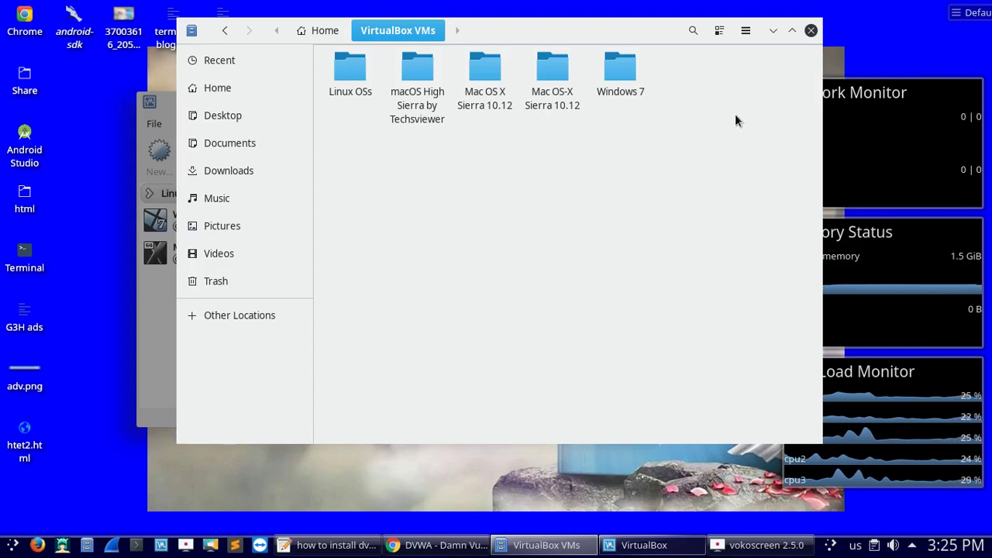
double_click(355, 89)
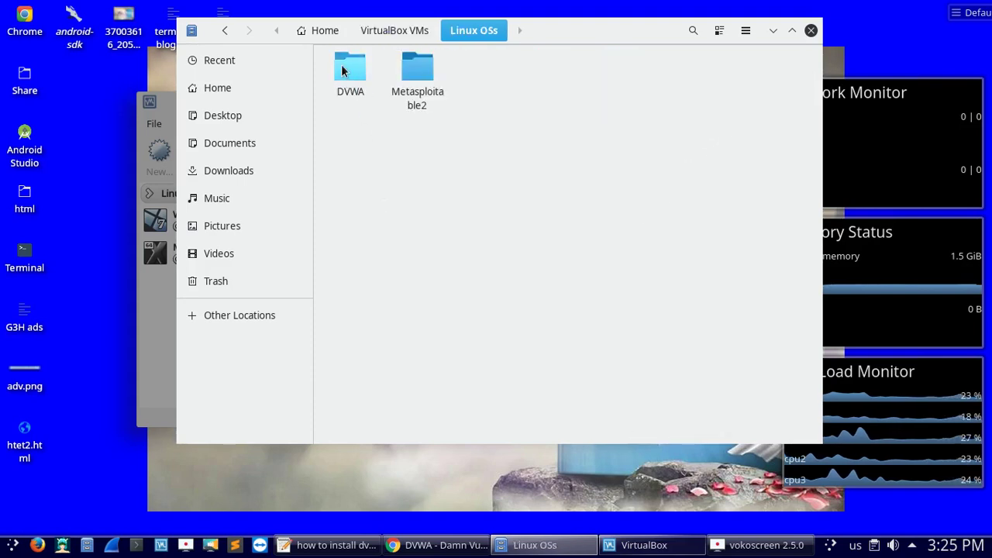
key(shift+Delete)
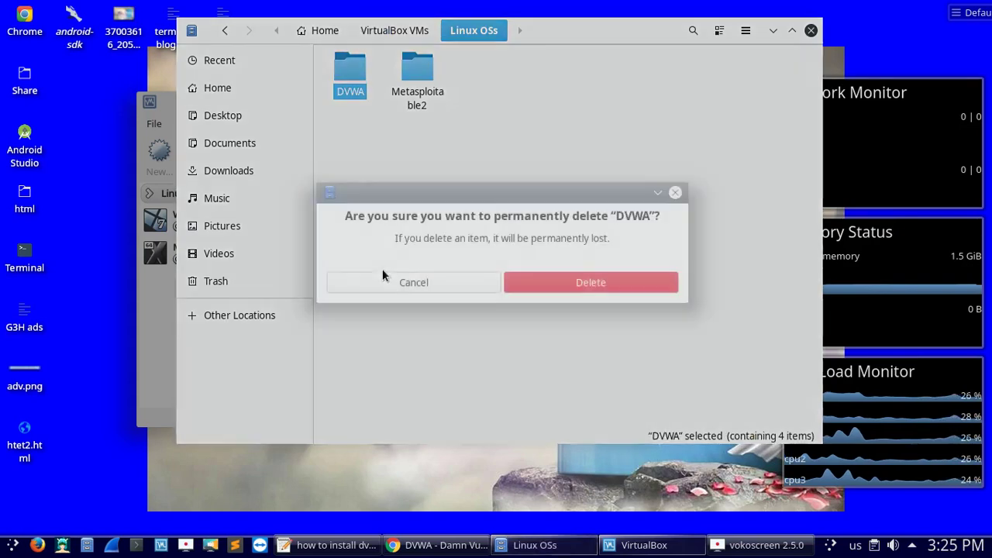
key(Return)
click(393, 32)
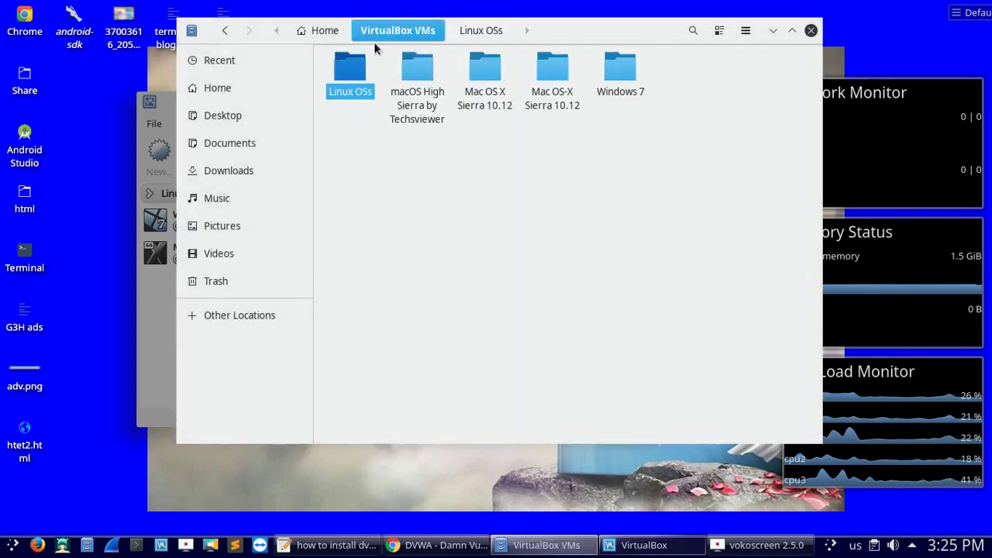
click(483, 139)
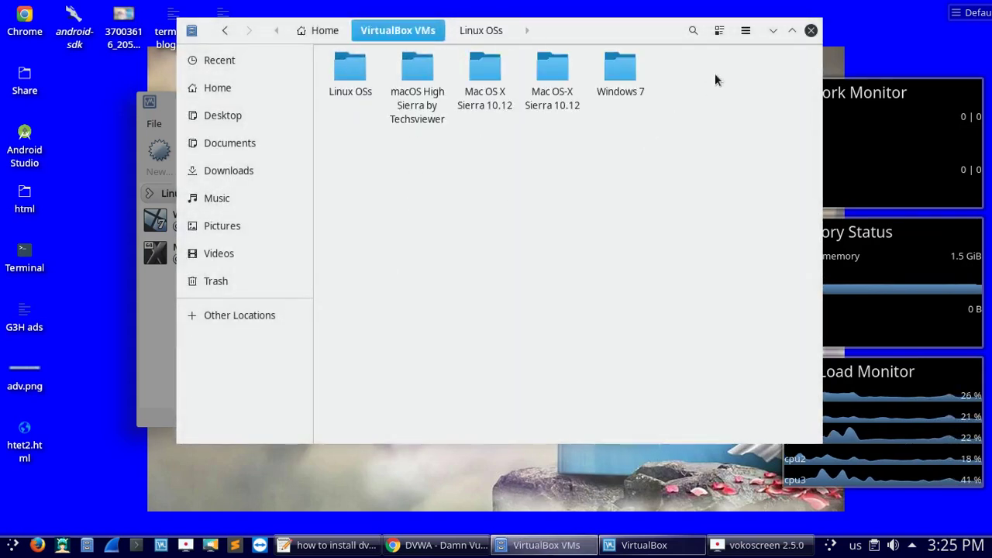
click(811, 31)
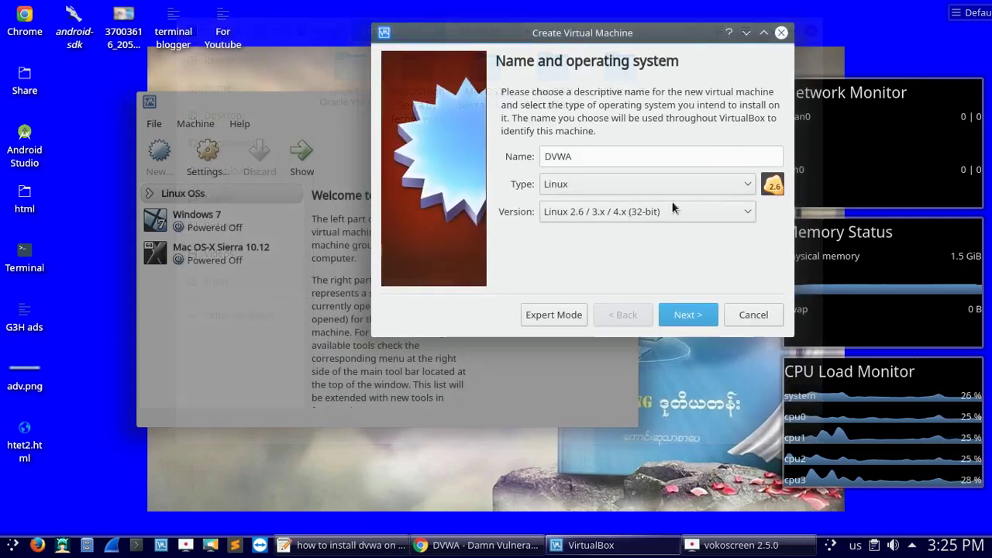
Step: Continue with the DVWA name and system settings, and accept the recommended memory size of 512 MB
click(578, 158)
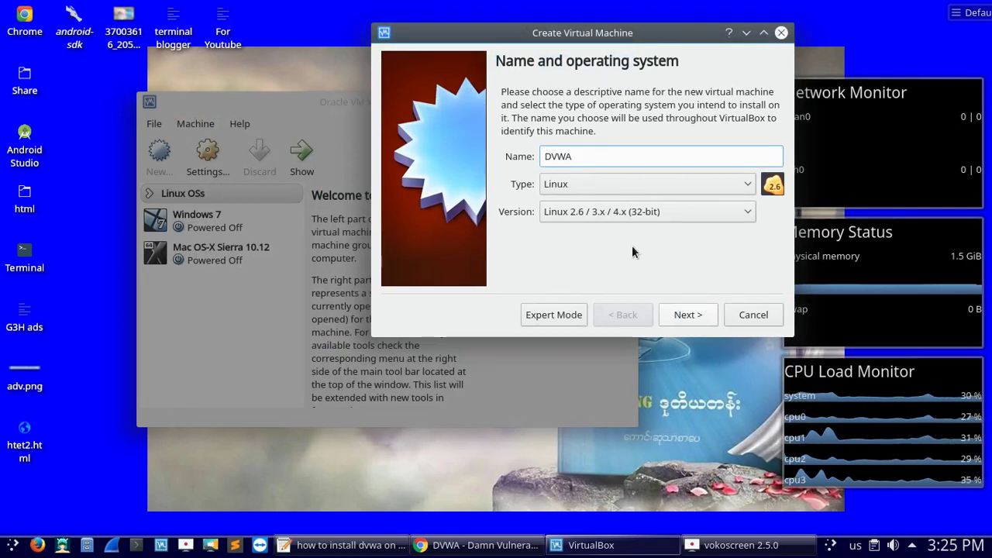
click(703, 315)
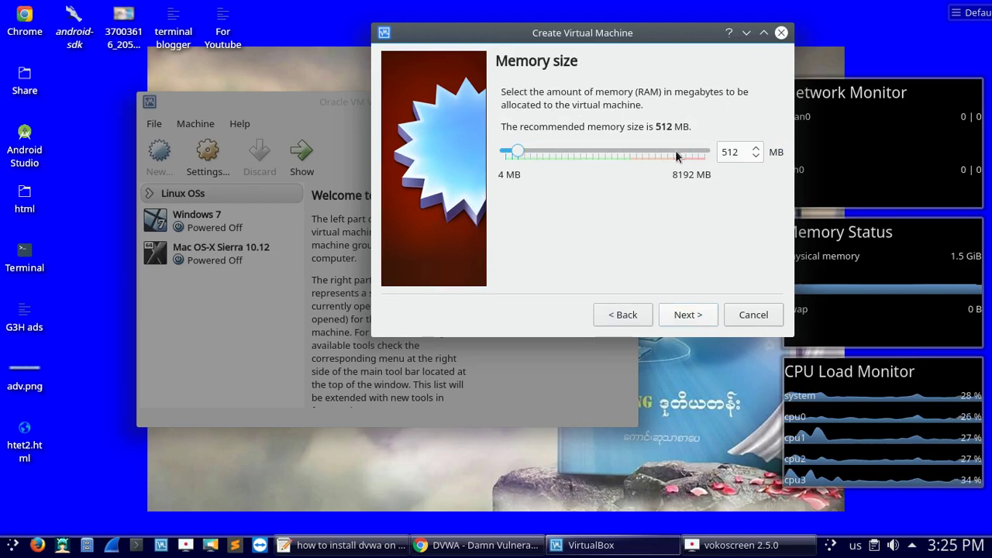
drag(545, 104, 500, 111)
drag(610, 132, 636, 131)
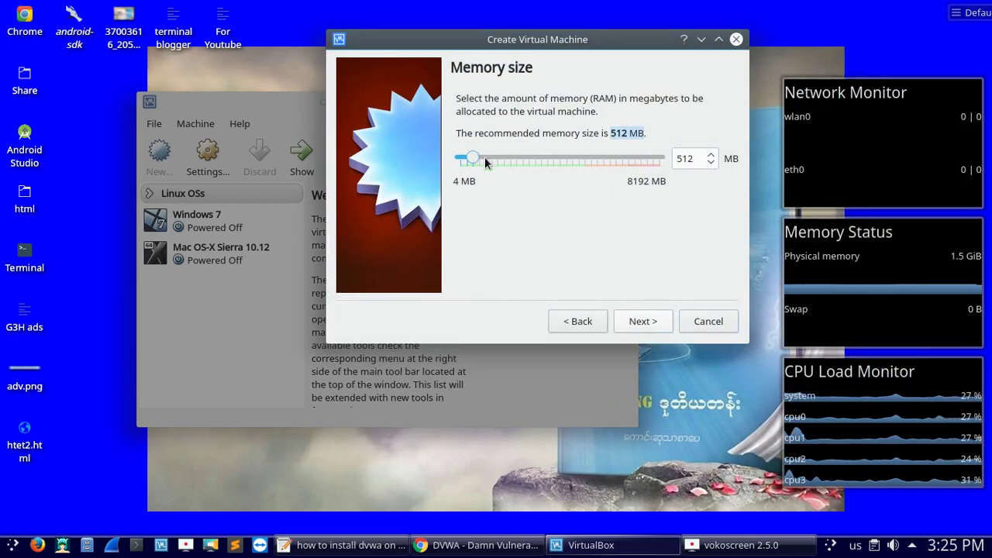
click(649, 320)
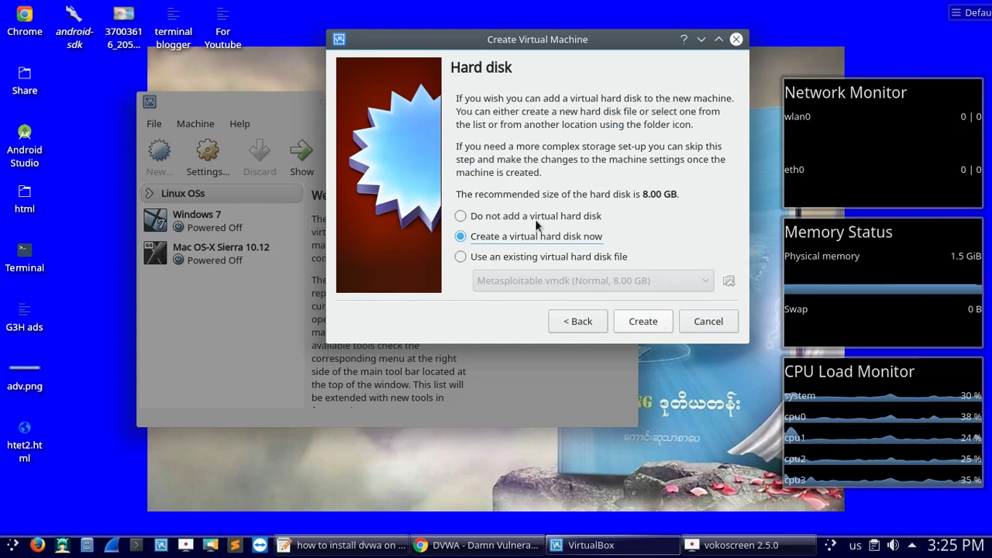
Step: Highlight the recommended 8.00 GB disk size and proceed with the option to create a virtual hard disk now
drag(645, 195, 679, 195)
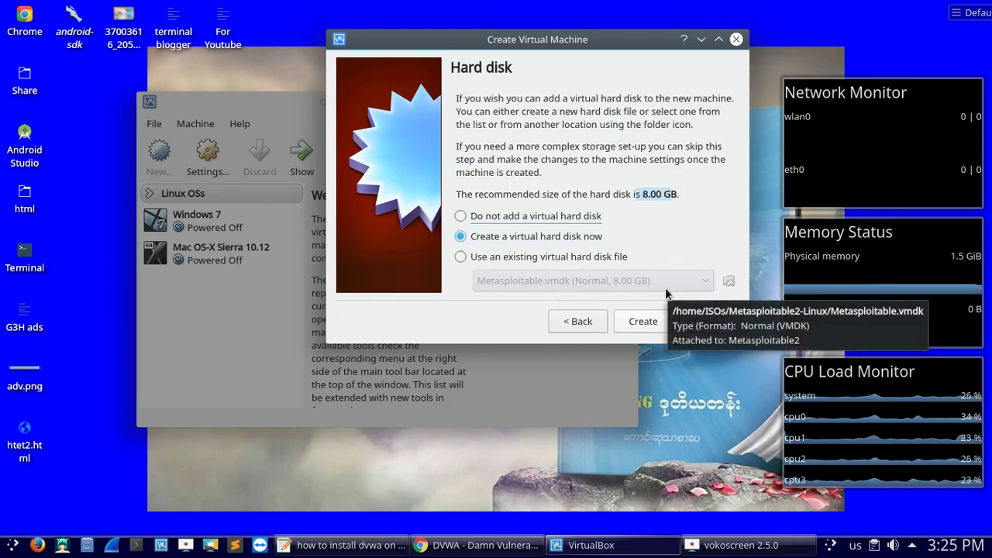
drag(474, 194, 678, 203)
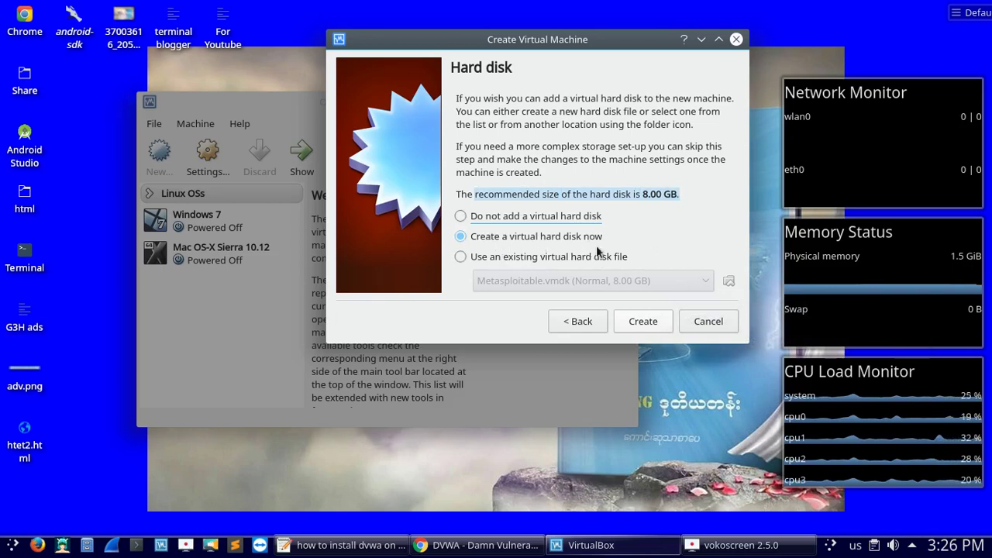
click(643, 328)
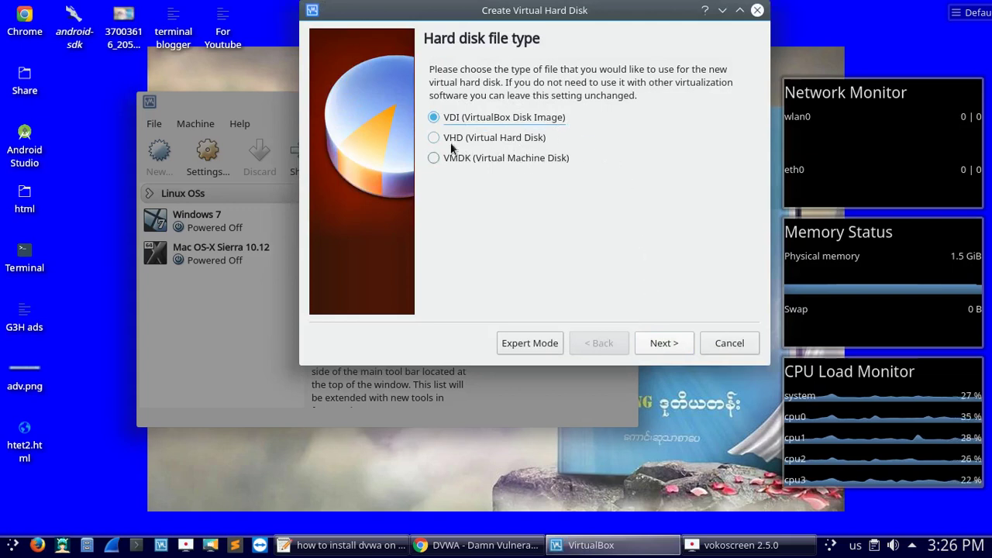
Step: Create the virtual hard disk as a dynamically allocated VDI named DVWA with a size of 8.00 GB
click(667, 342)
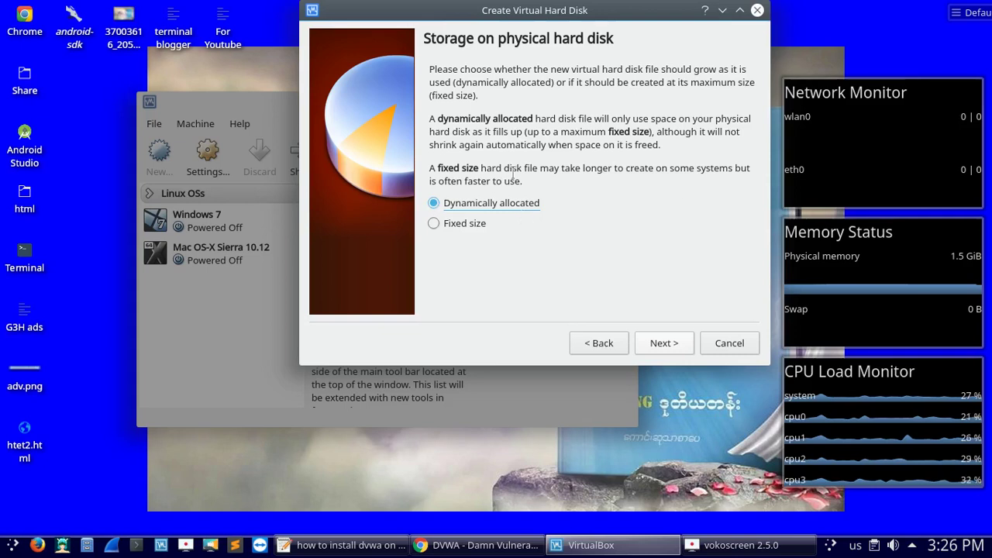
click(658, 346)
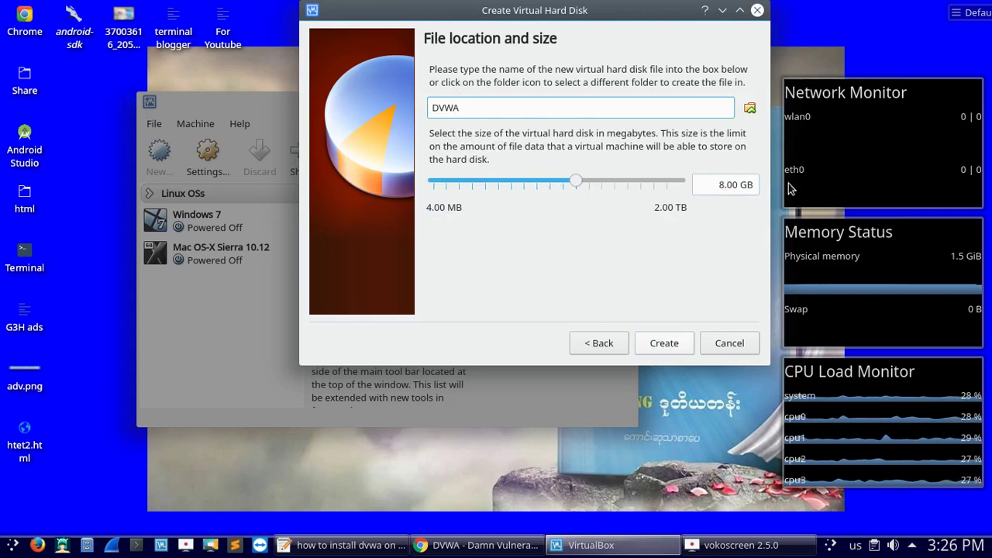
click(613, 343)
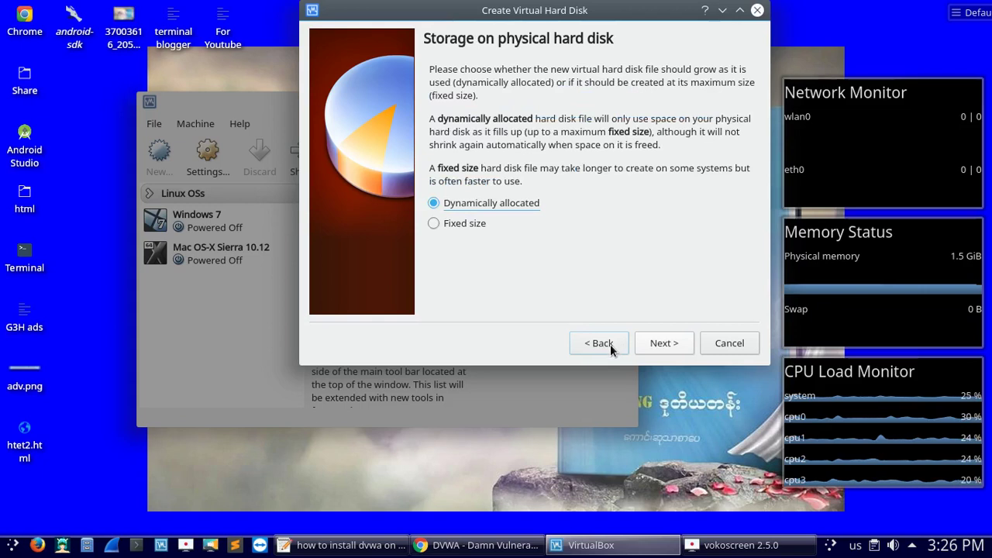
click(612, 343)
click(650, 344)
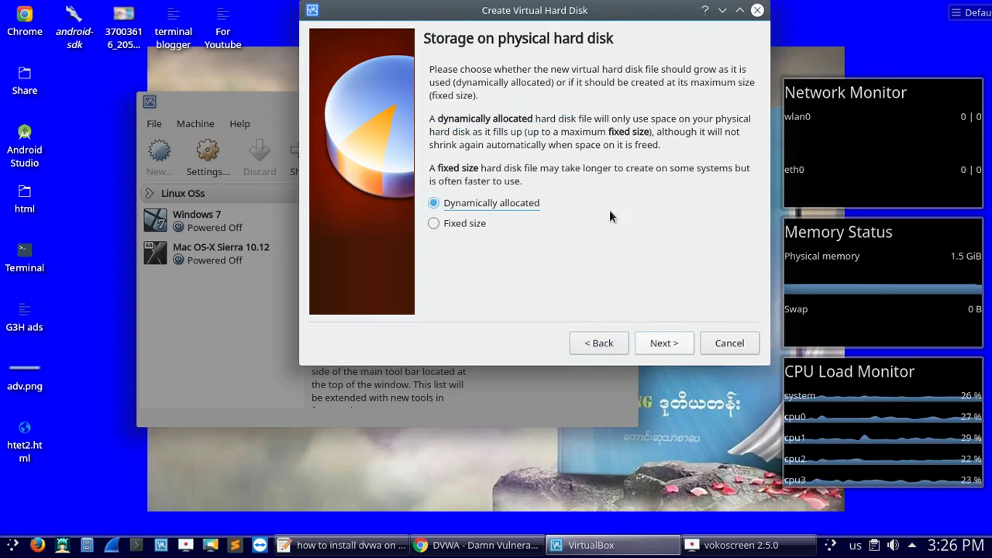
click(662, 347)
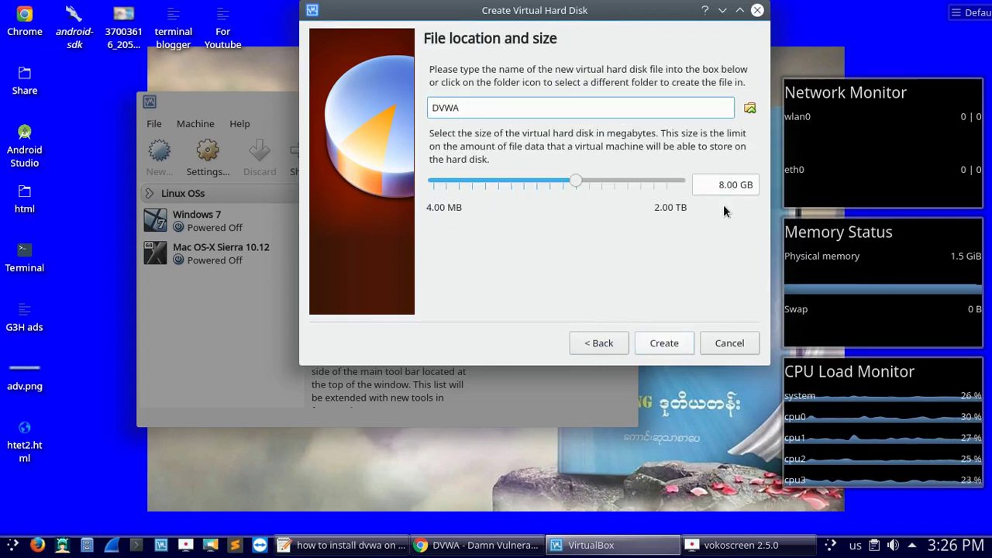
click(710, 184)
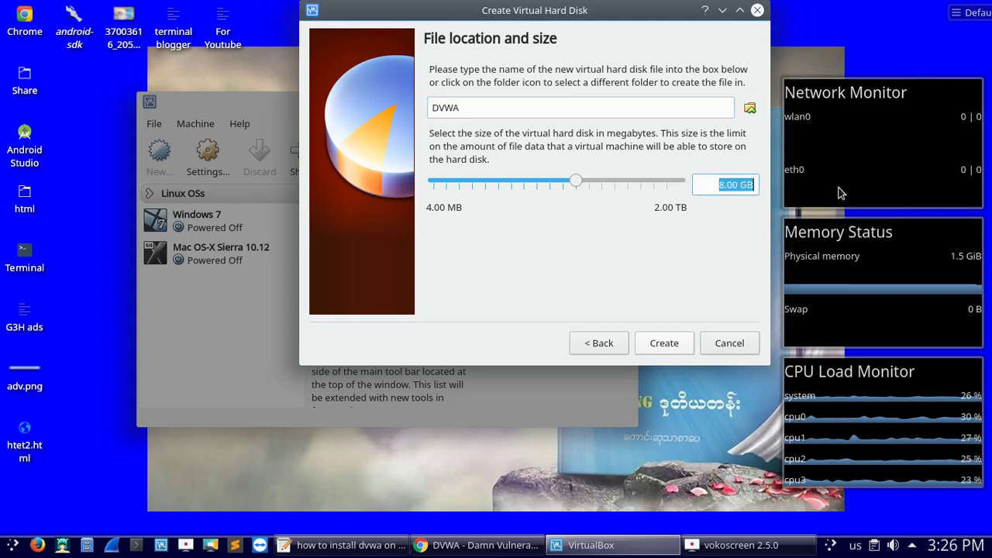
click(730, 185)
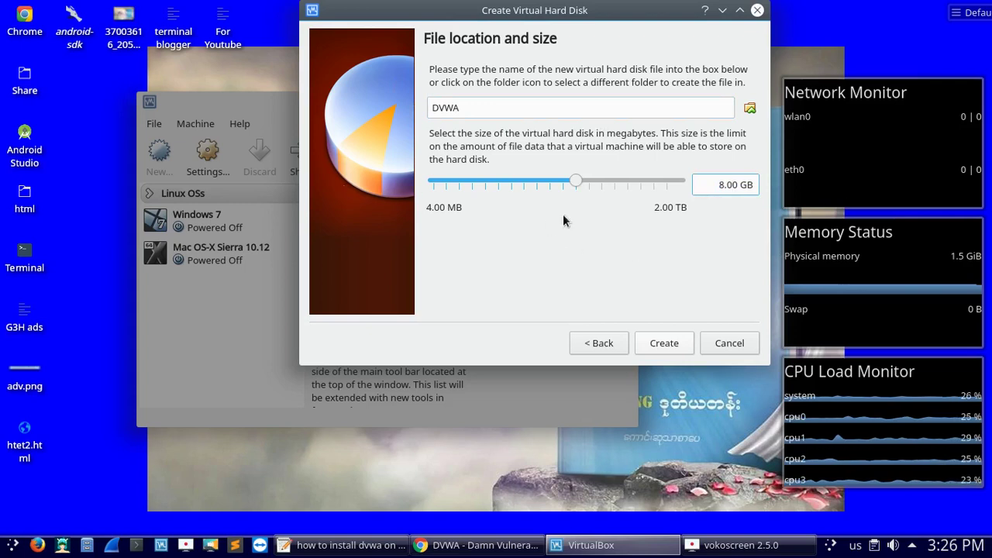
click(663, 343)
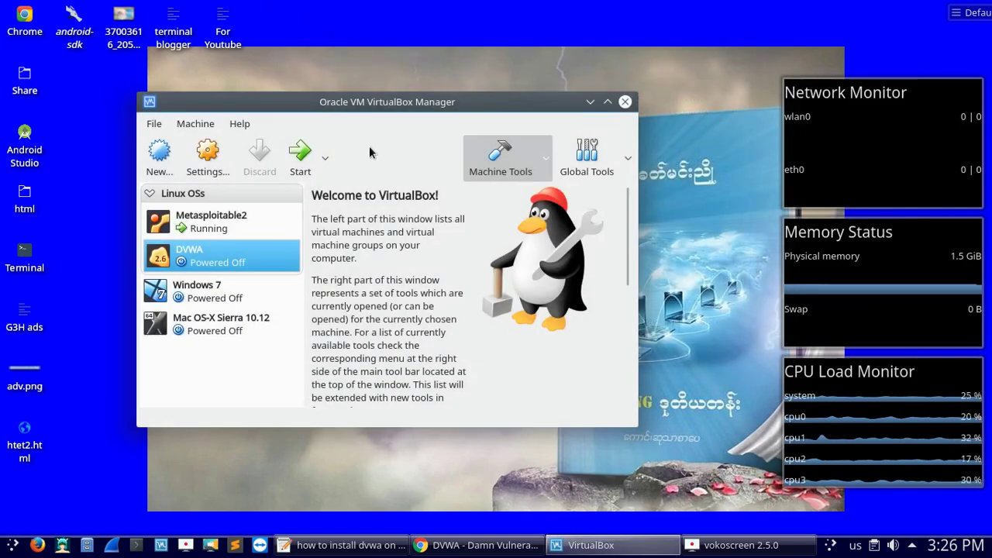
Step: In the DVWA machine's system settings, remove Floppy from the boot order and enable I/O APIC
drag(343, 110, 402, 86)
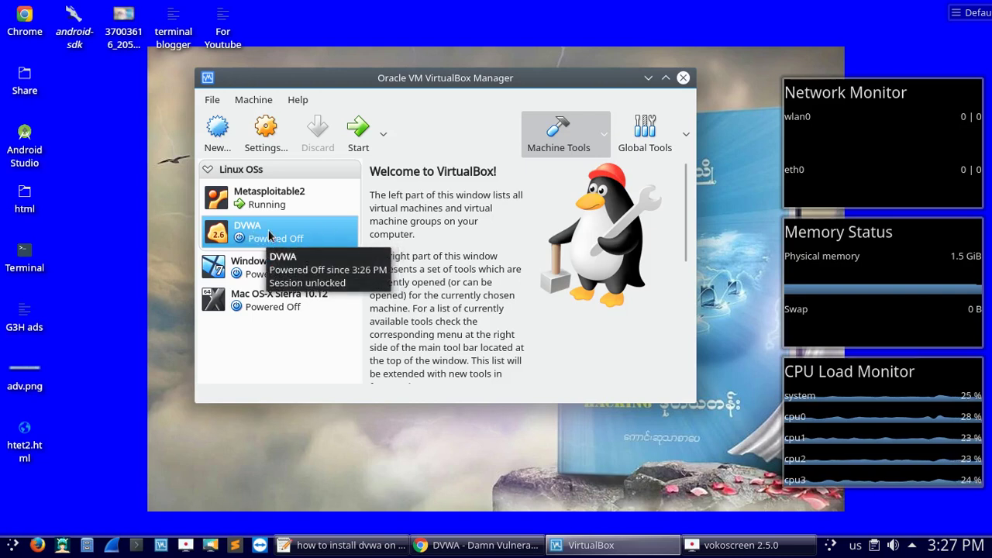
click(266, 134)
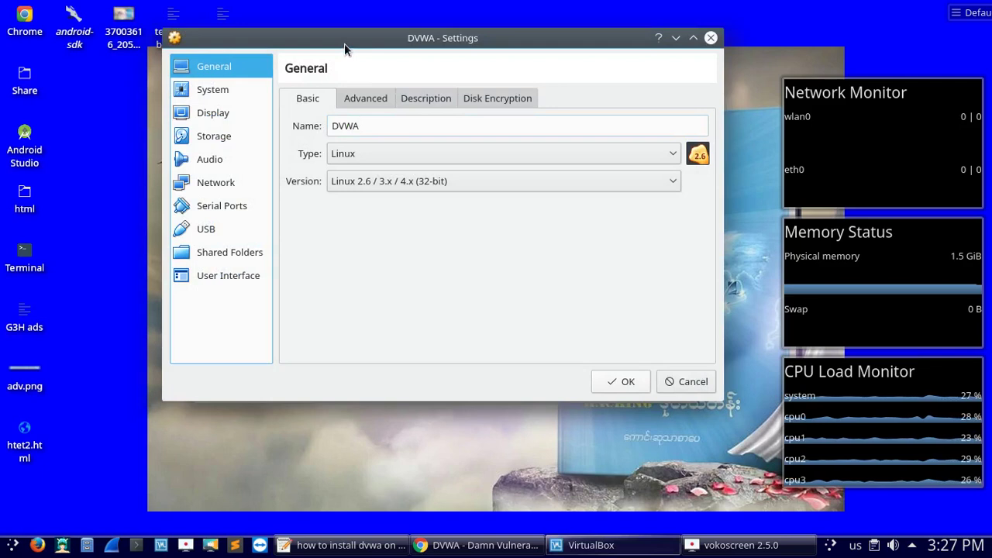
drag(345, 44, 417, 43)
click(288, 96)
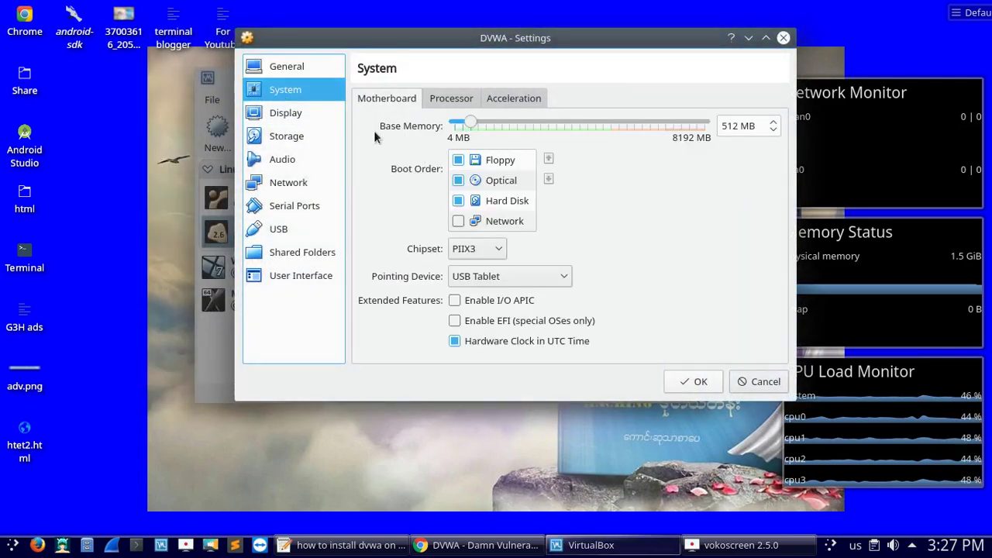
click(458, 160)
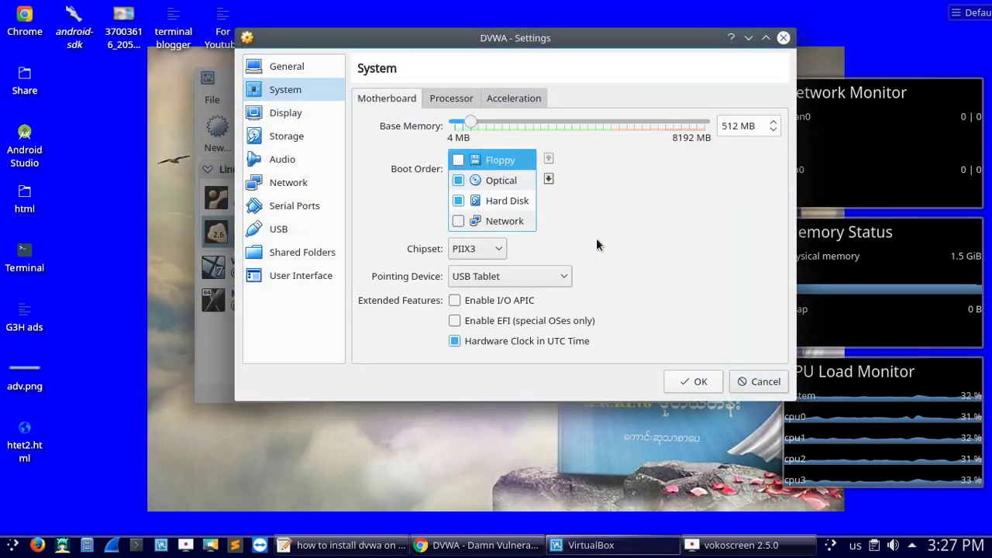
click(454, 300)
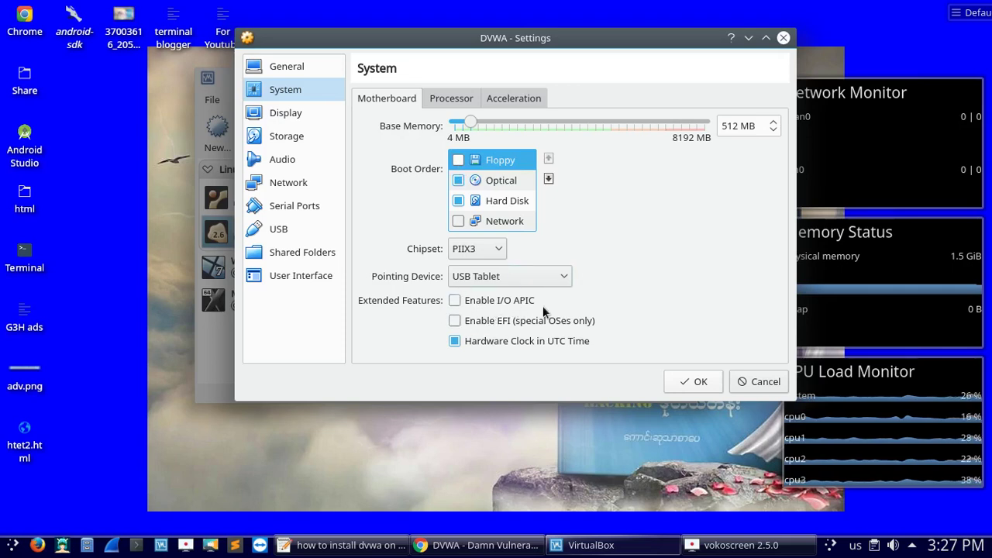
click(455, 302)
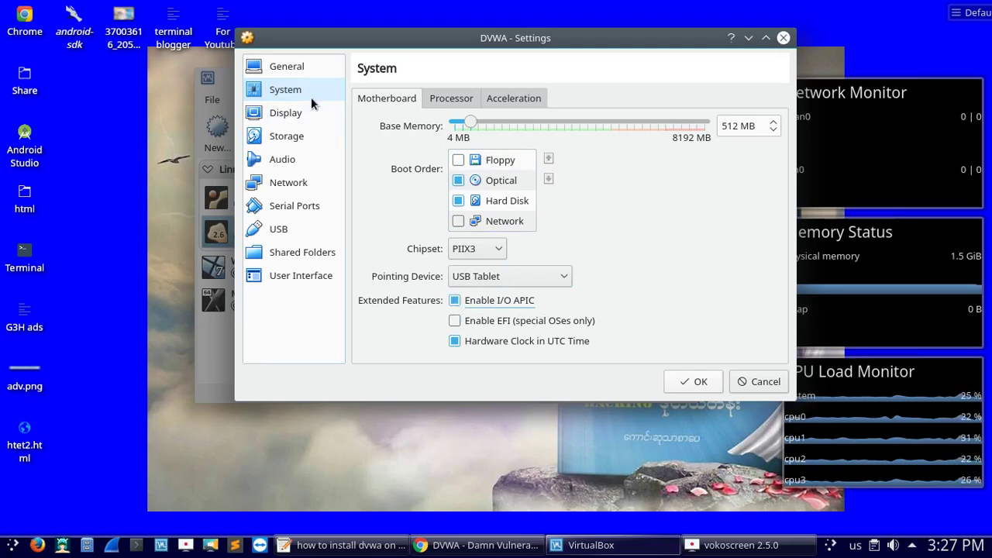
Step: Load DVWA-1.0.7.iso from the Downloads folder into the empty optical drive of the IDE controller
click(291, 138)
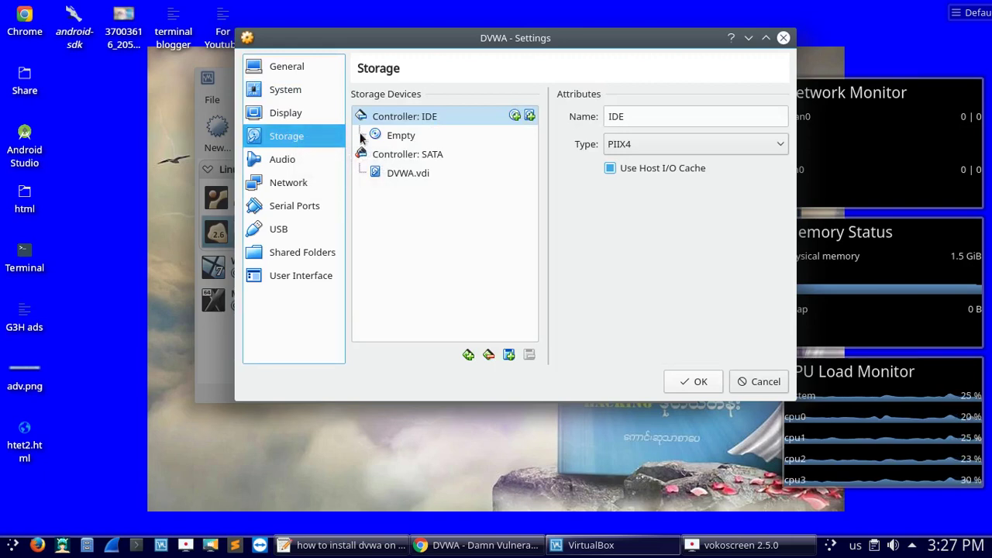
click(408, 138)
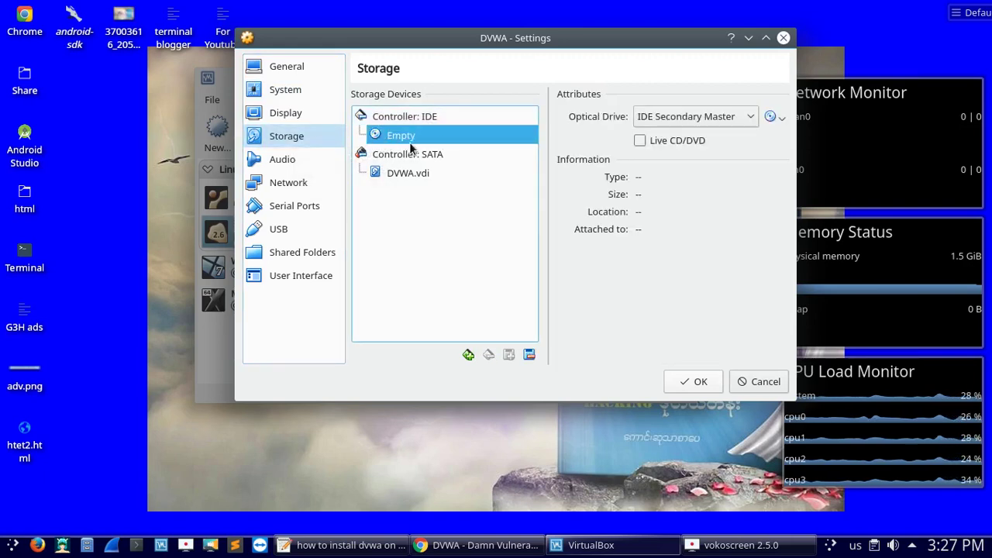
click(772, 121)
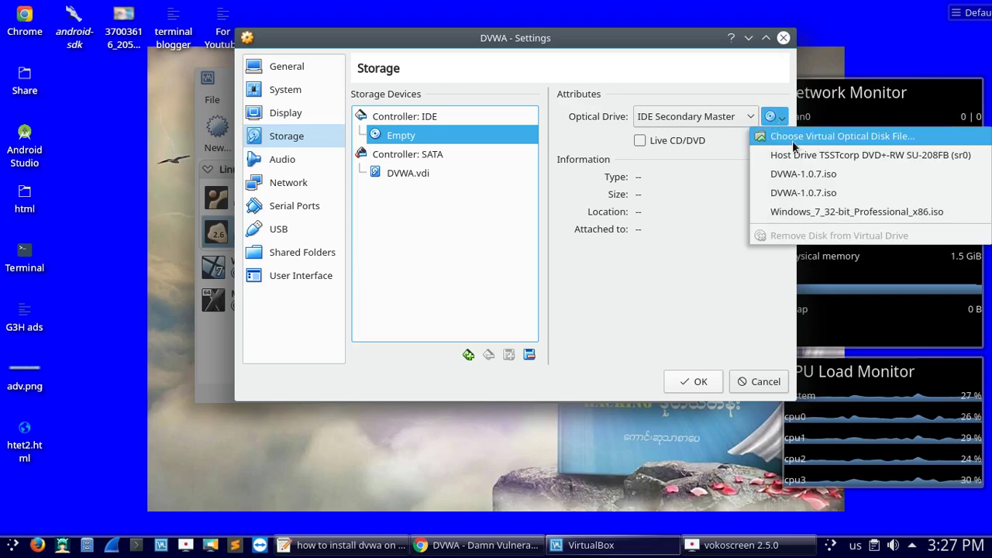
click(879, 139)
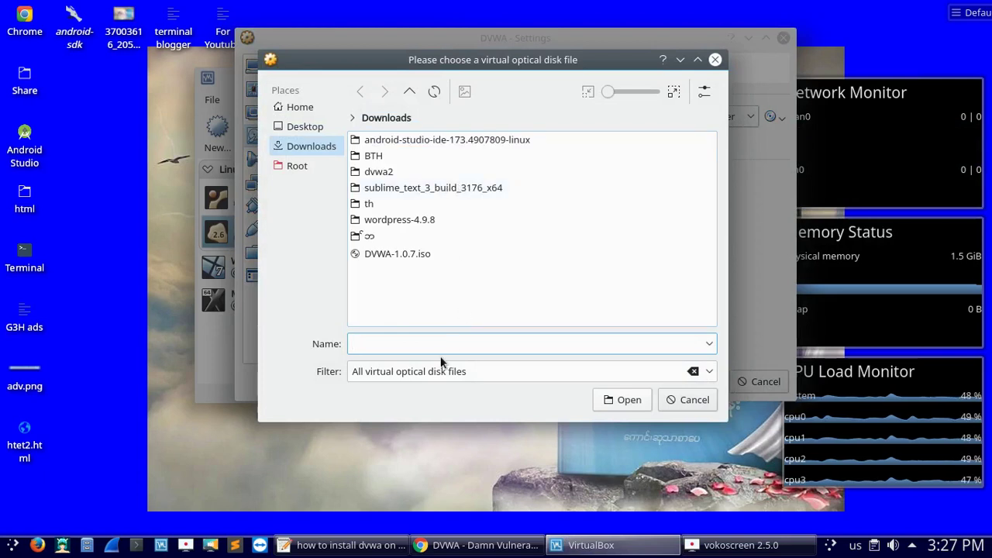
click(301, 151)
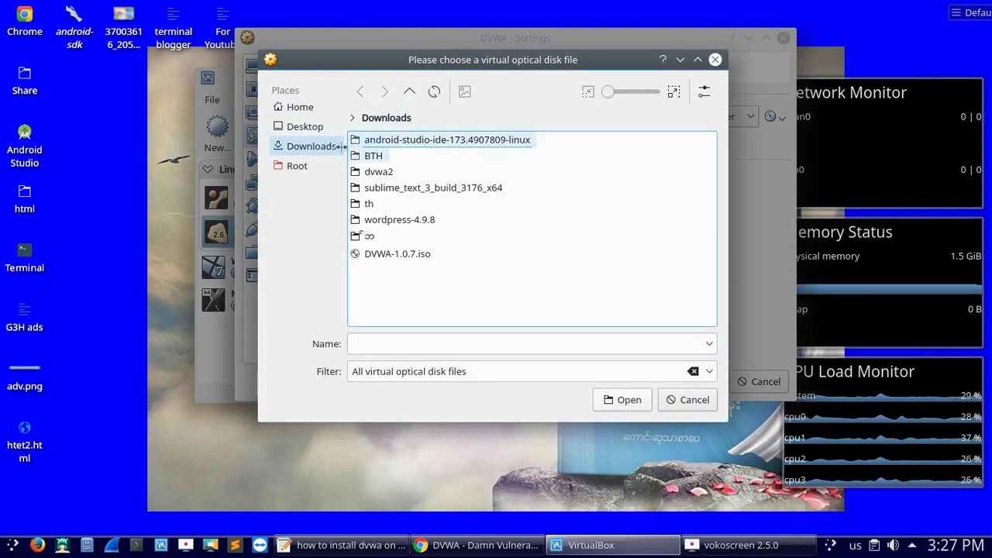
click(397, 255)
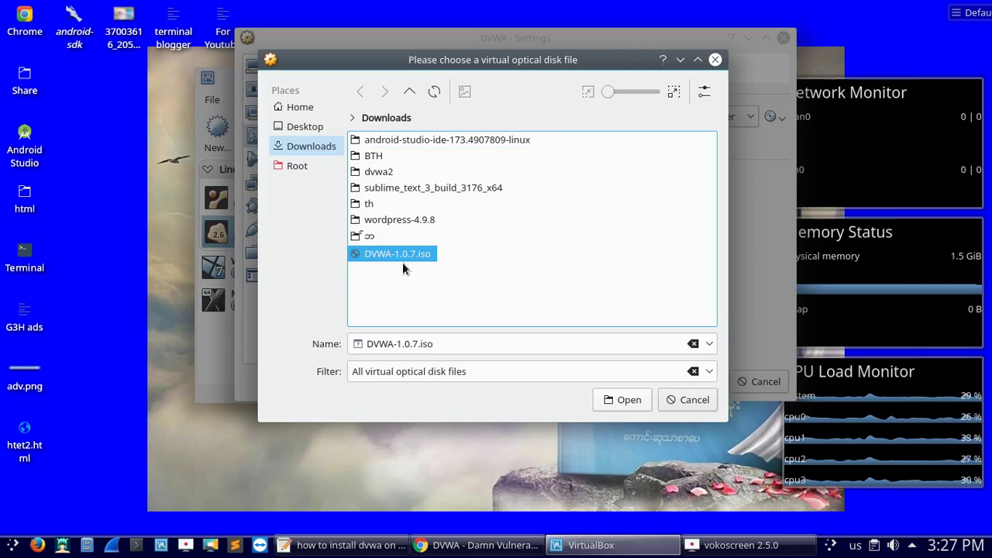
click(619, 406)
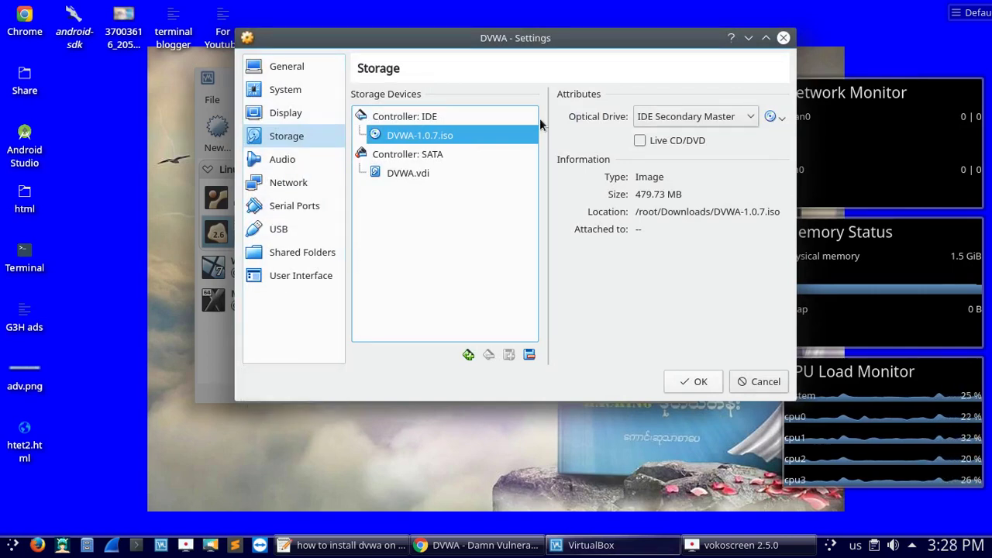
Step: Attach network Adapter 1 to Bridged Adapter and save the DVWA machine's settings
click(276, 192)
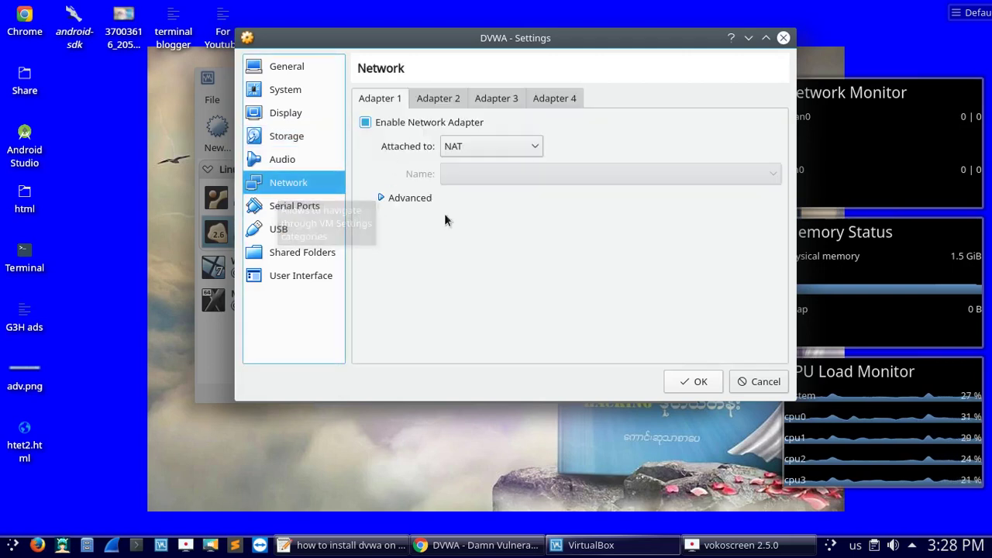
drag(478, 37, 427, 32)
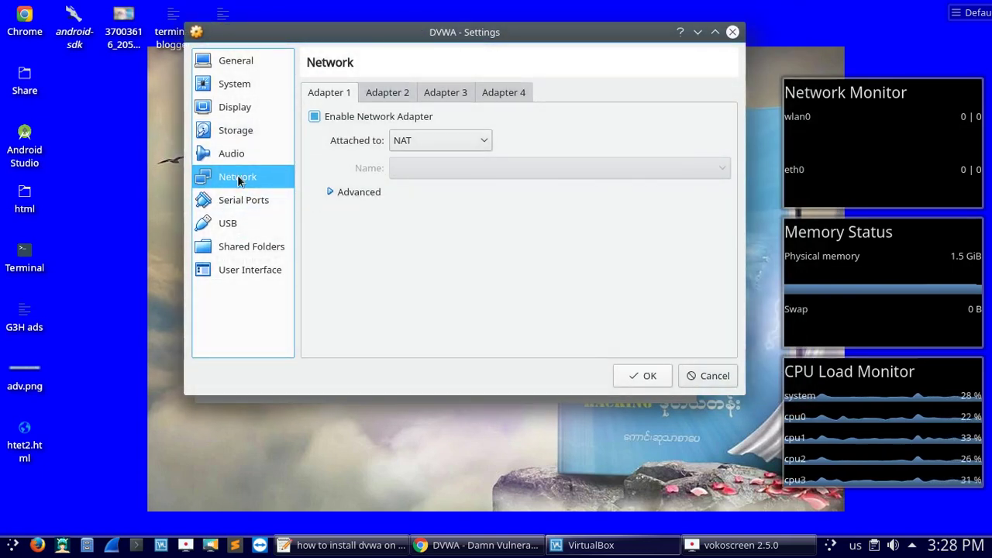
click(449, 141)
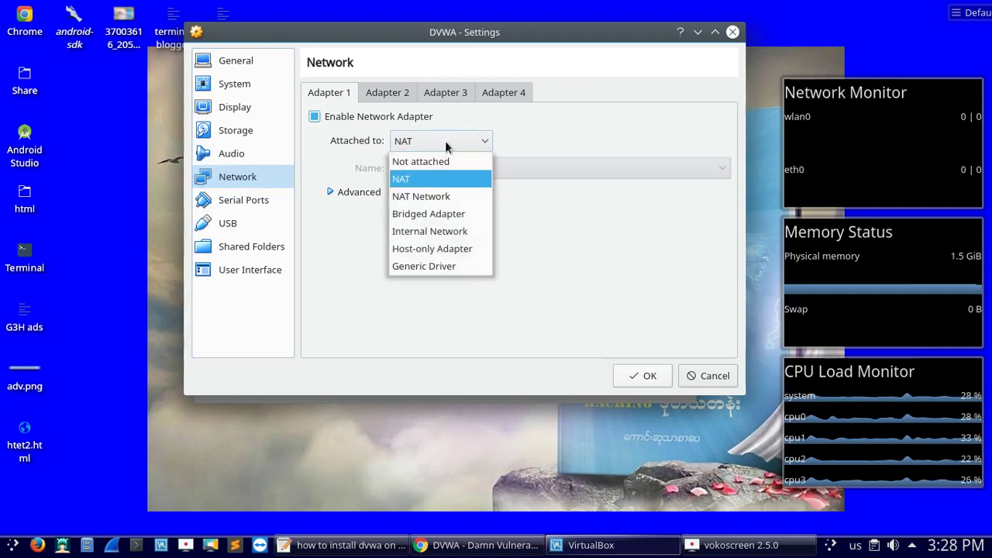
click(441, 217)
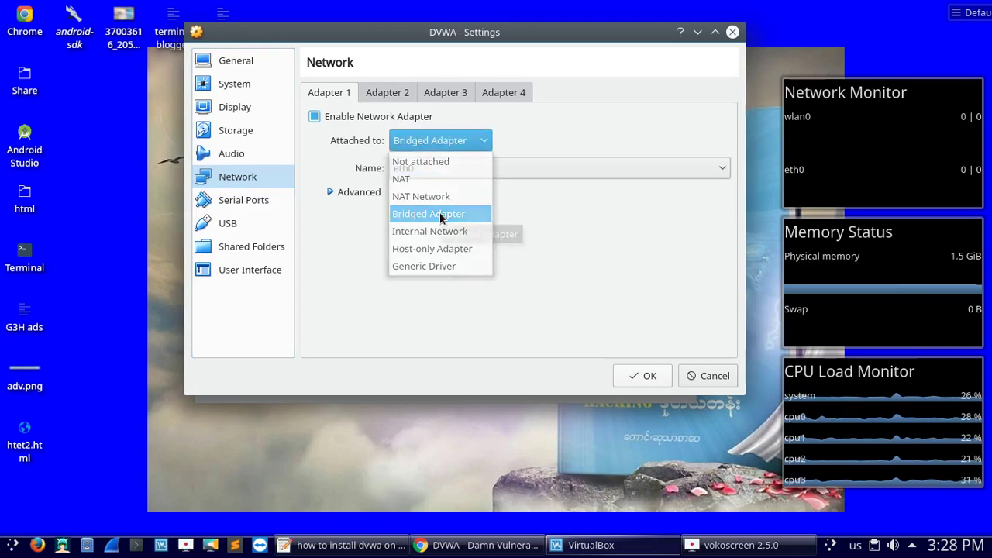
click(650, 377)
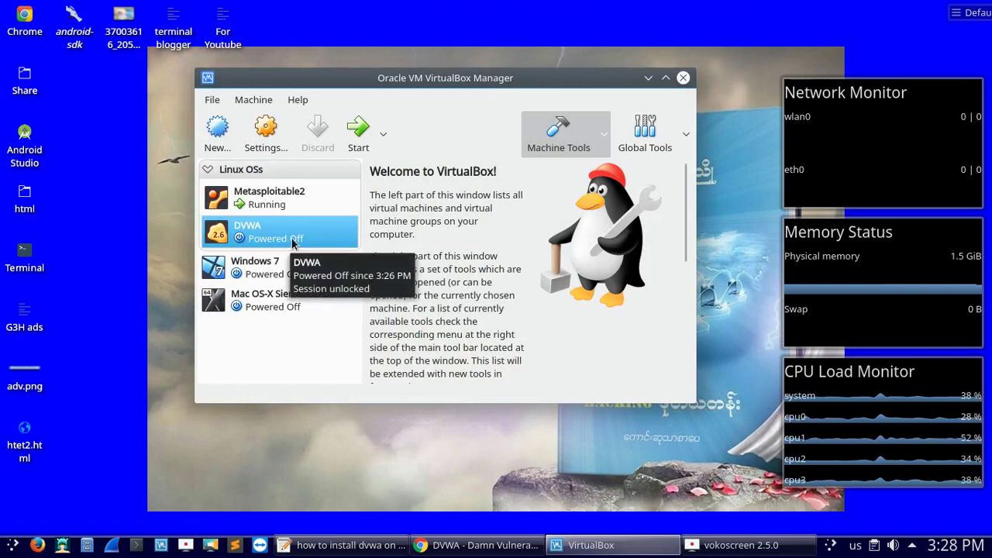
Step: Start the DVWA virtual machine, dismiss the keyboard capture notice and minimize the VirtualBox Manager window
click(357, 133)
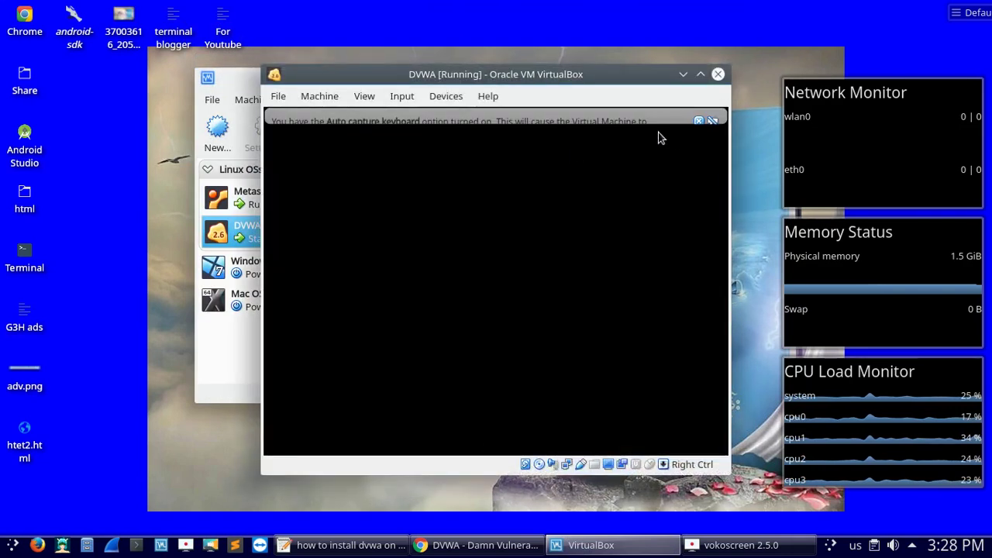
click(696, 122)
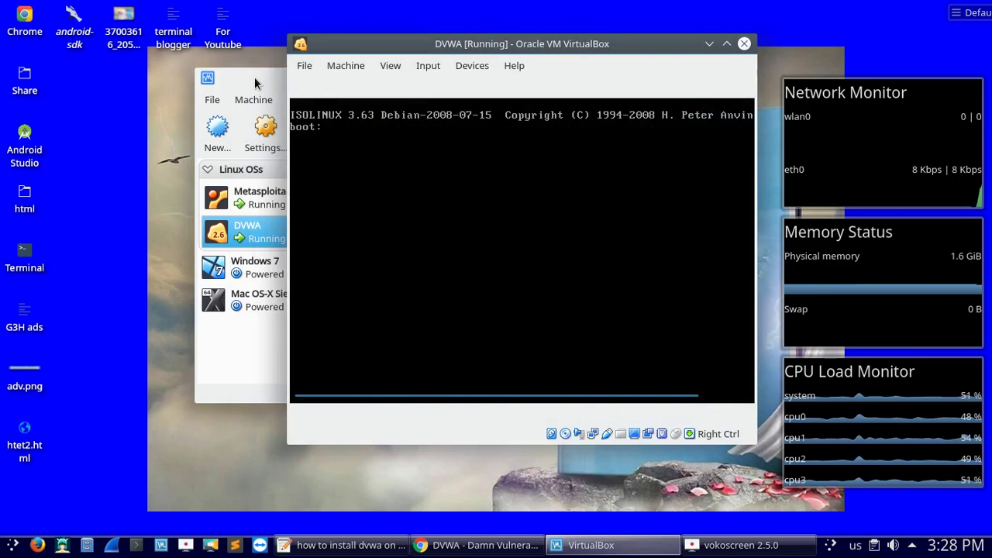
click(256, 80)
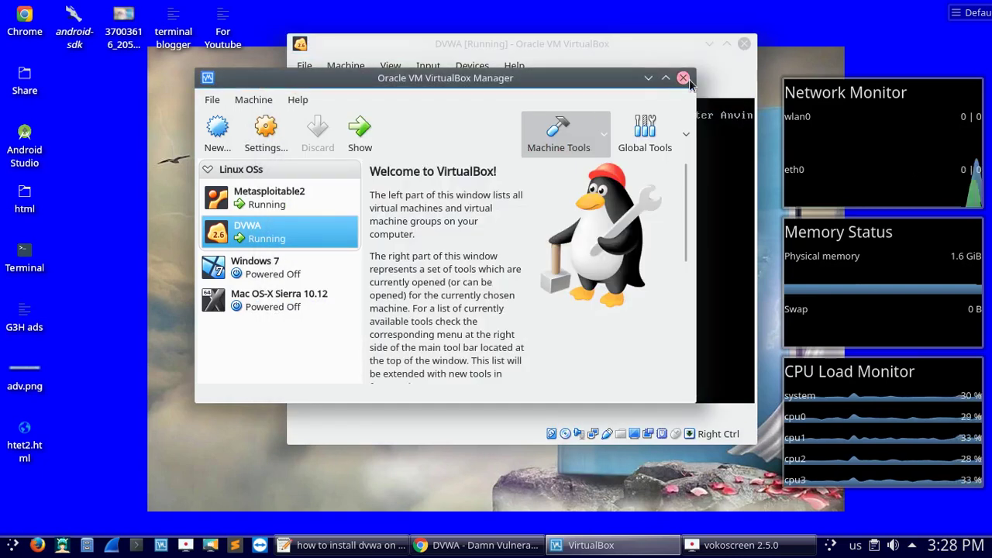
click(648, 78)
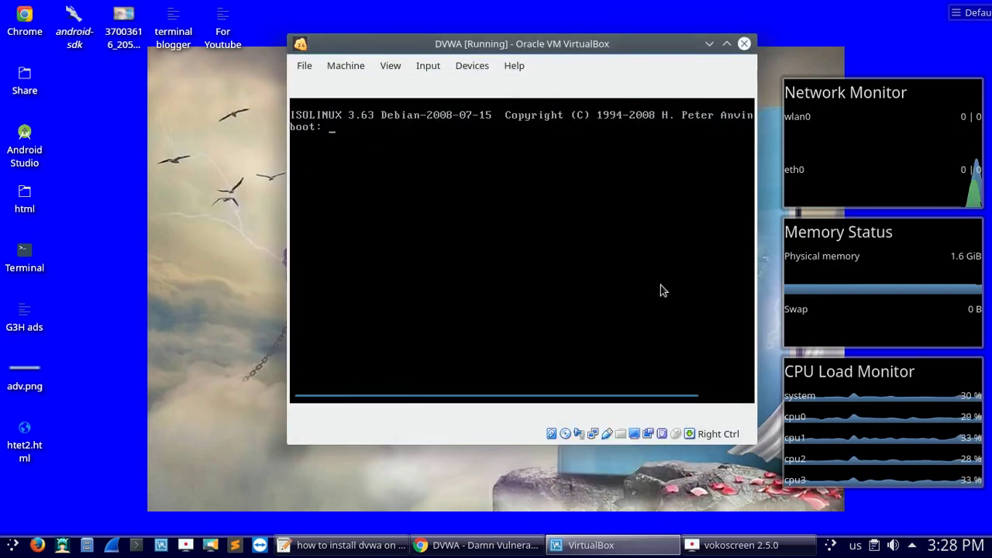
drag(390, 49, 359, 49)
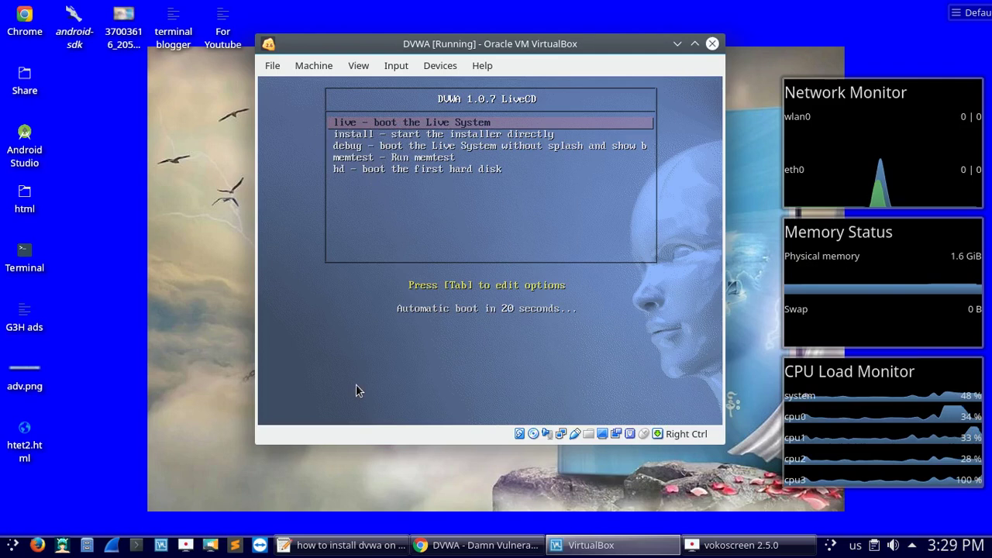
Step: Boot the DVWA 1.0.7 LiveCD with the option to start the installer directly, and dismiss the mouse pointer integration notice
key(Down)
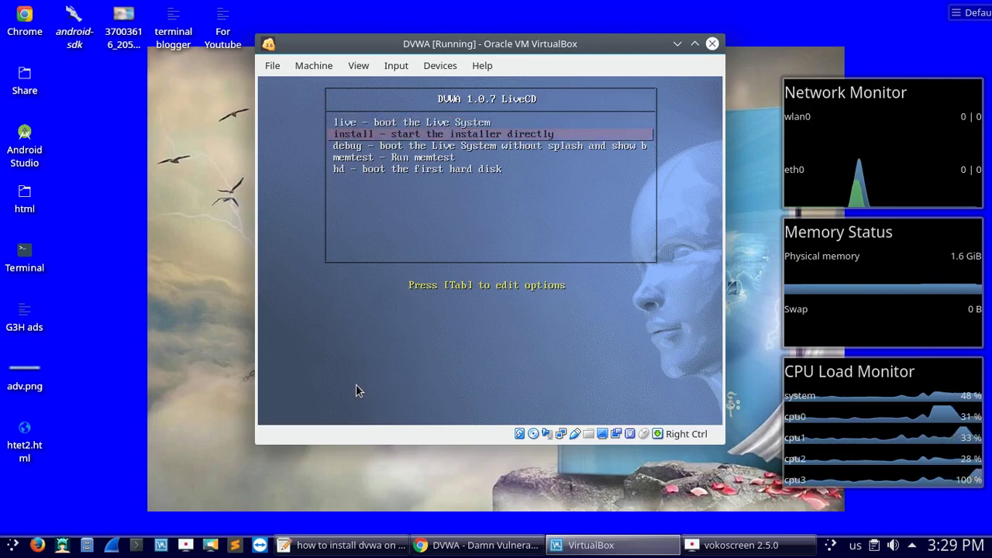
key(Return)
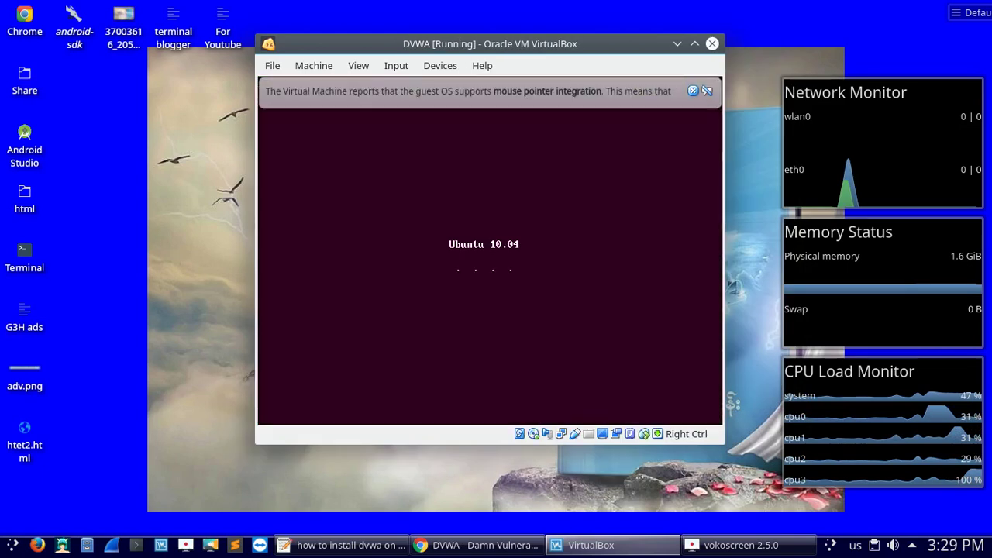
click(695, 91)
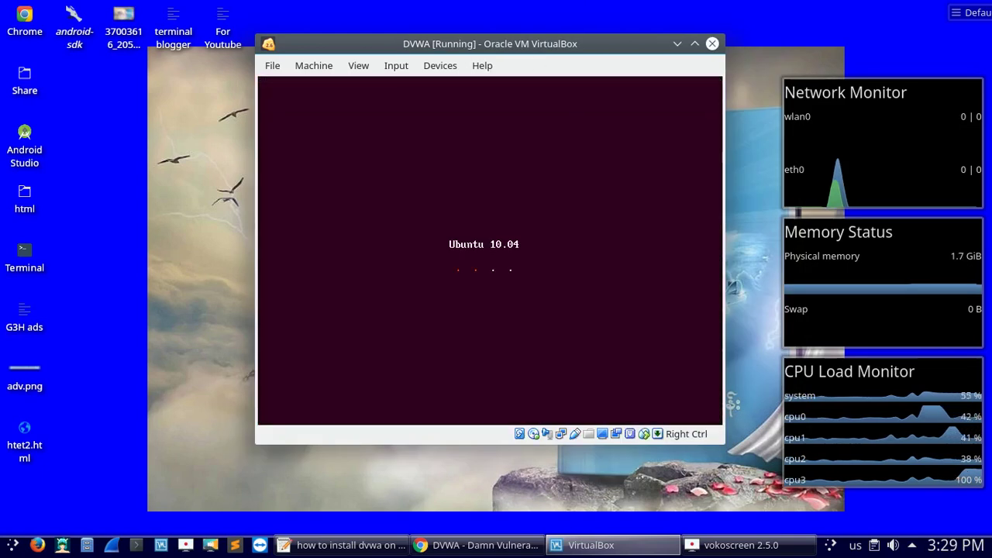
drag(390, 45, 393, 31)
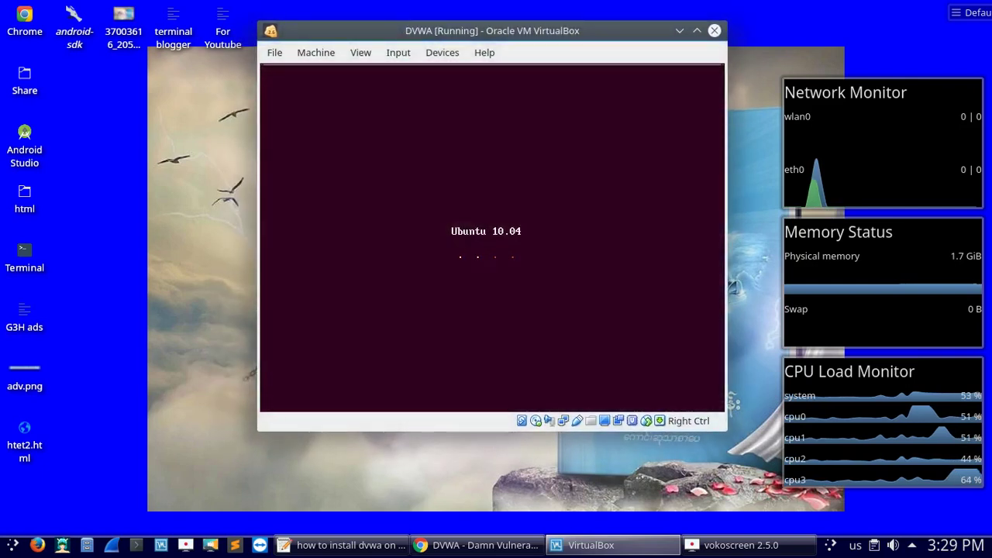
Step: Look up the DVWA machine's IP address by running ifconfig and ifconfig eth0 in its console
click(700, 78)
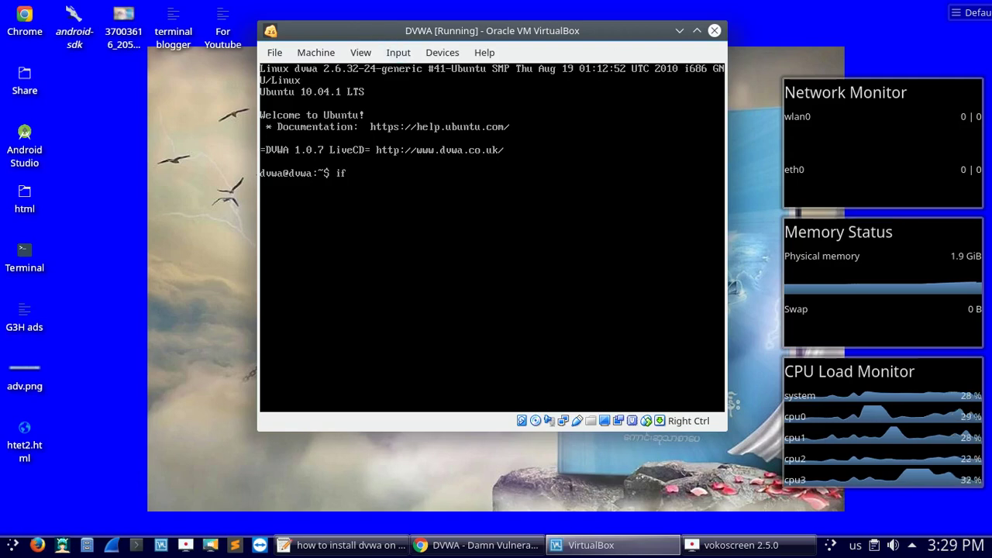
text(config)
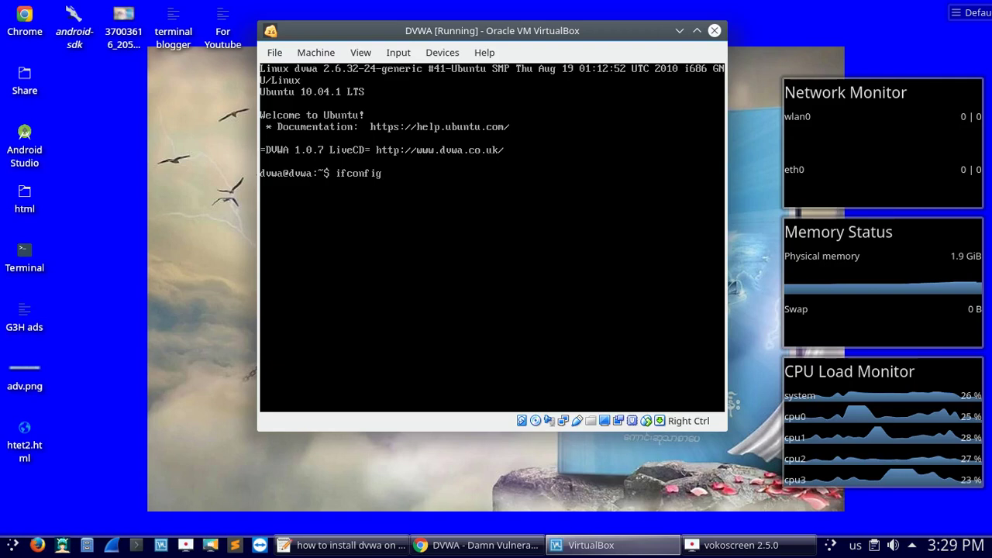
key(Return)
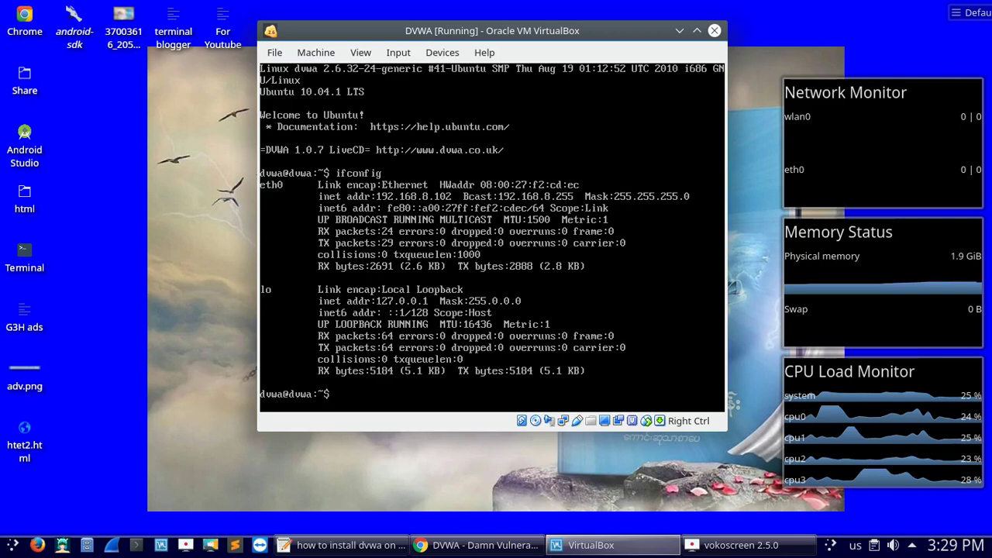
key(Up)
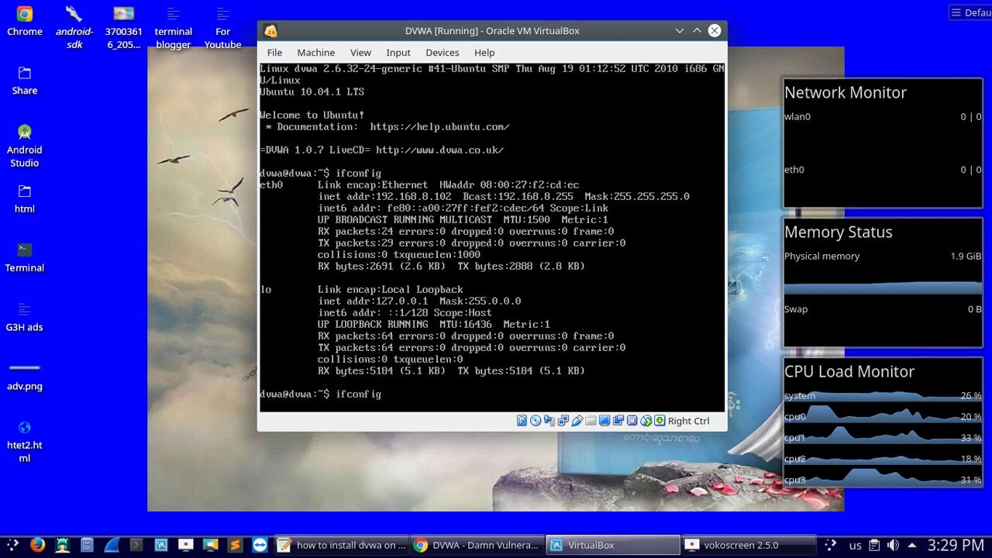
text(eth0)
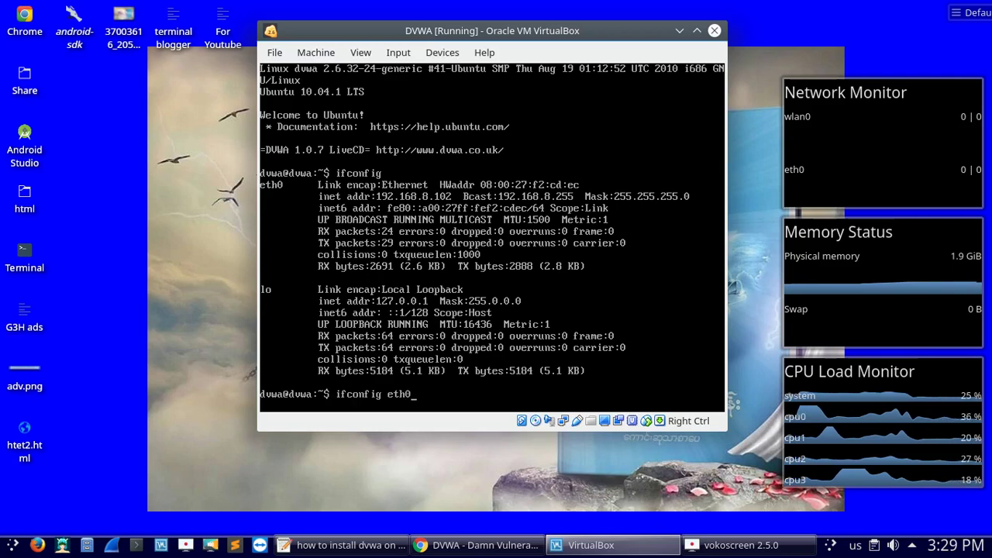
key(Return)
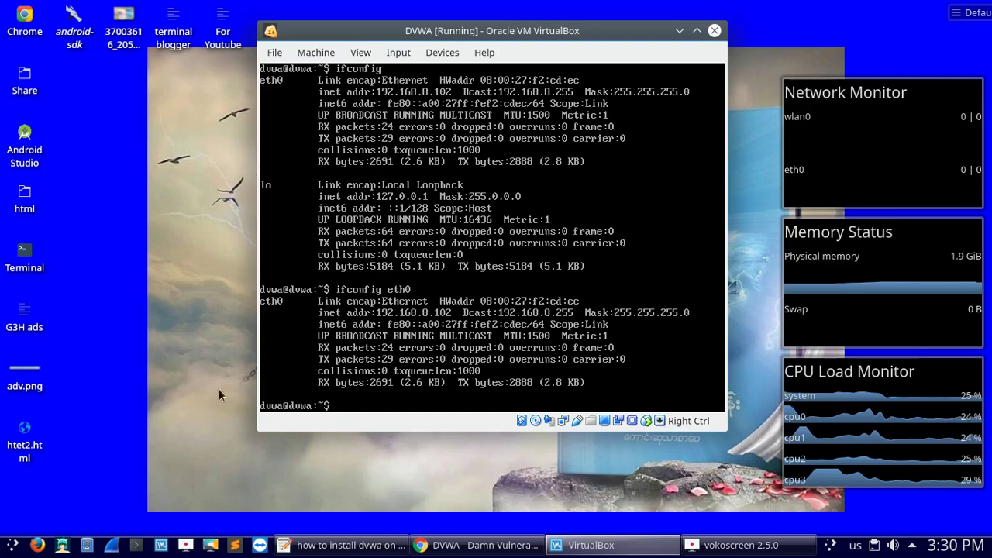
Step: Capture the eth0 inet address as a rectangular region with Spectacle and close the tool without saving the screenshot
right_click(210, 545)
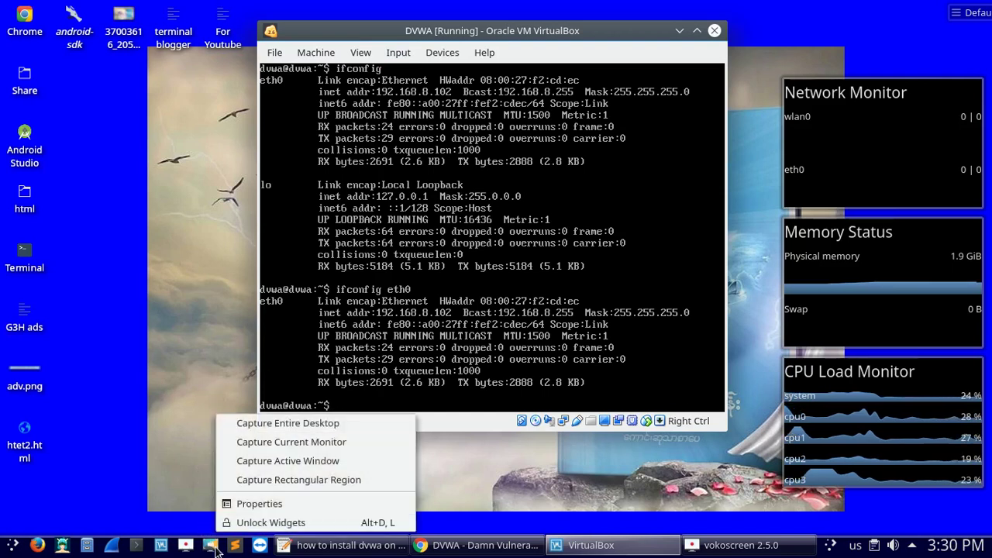
click(260, 482)
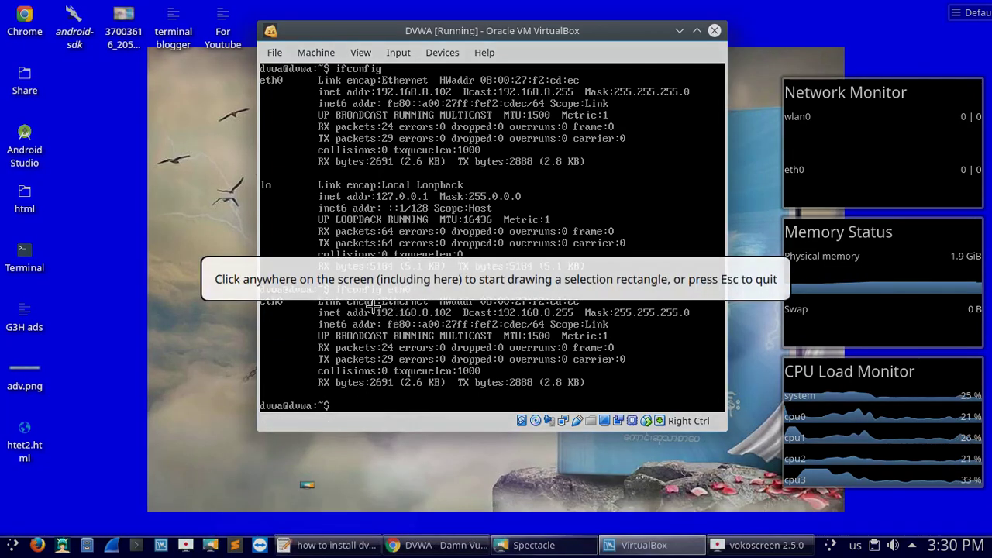
drag(373, 307, 459, 318)
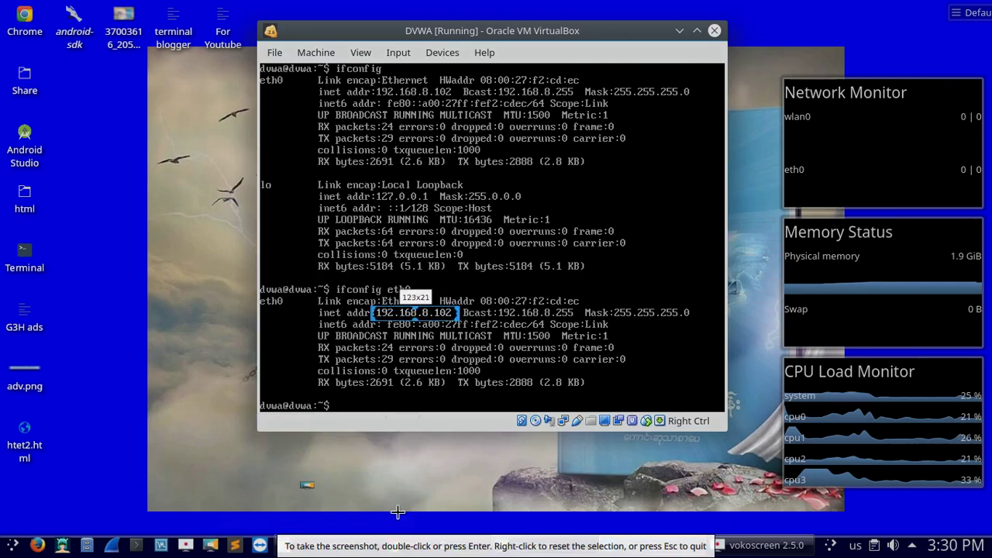
key(Return)
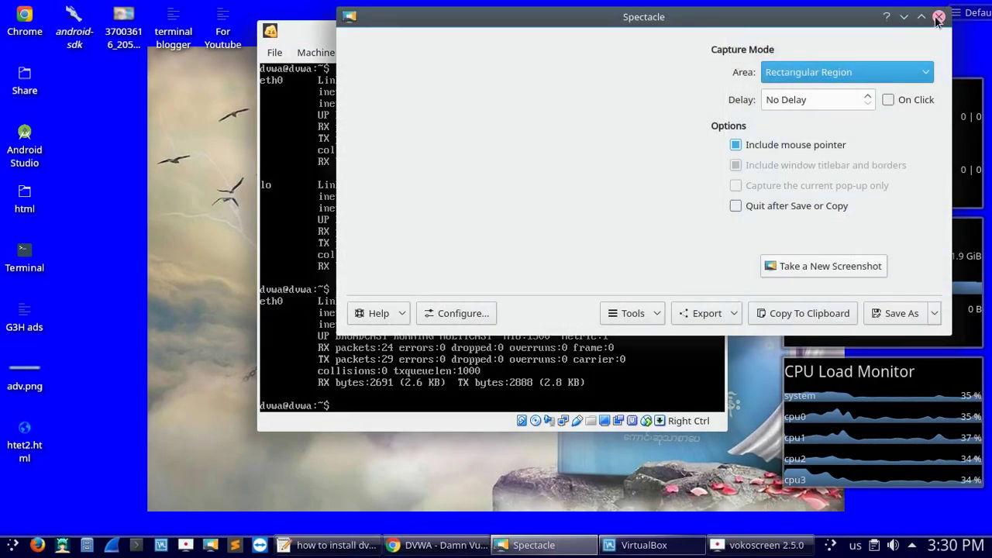
click(938, 16)
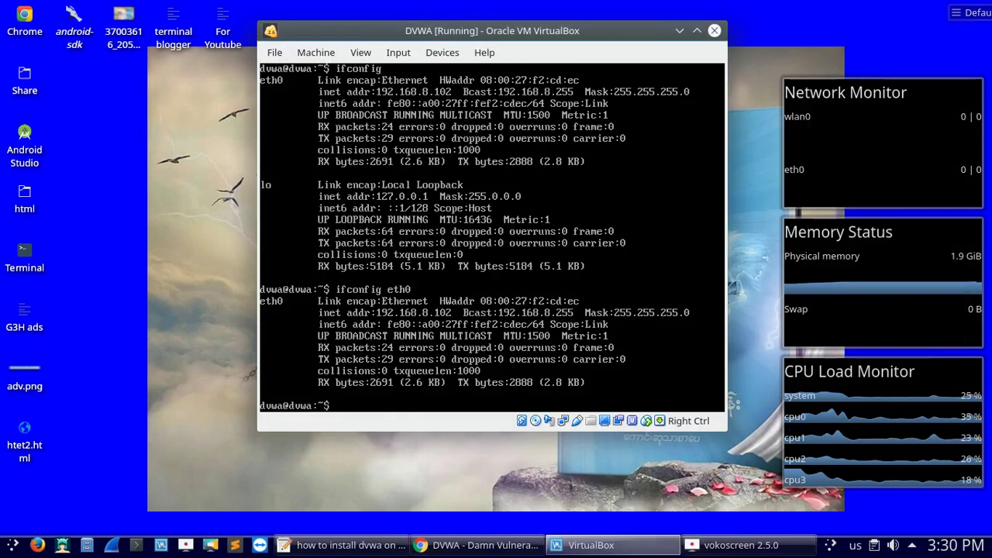
click(128, 256)
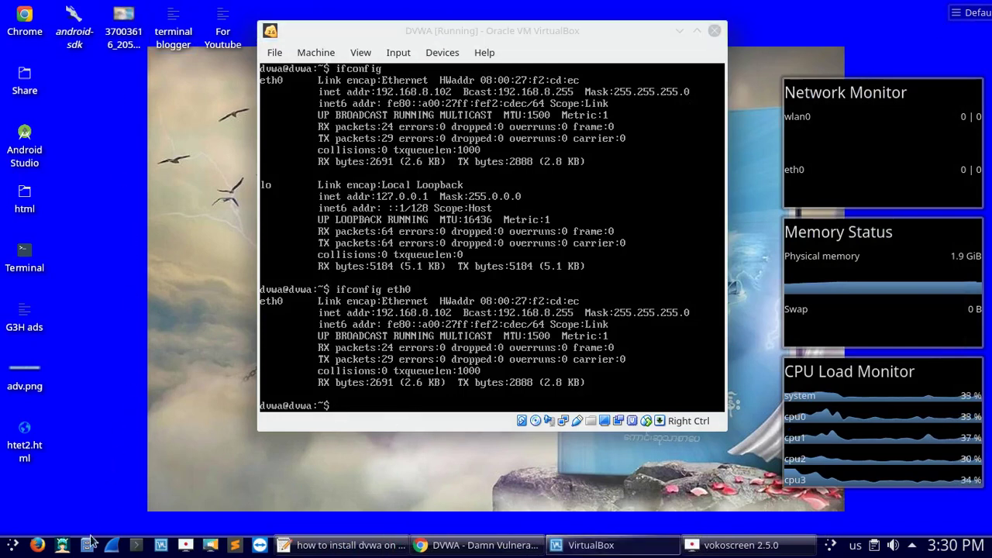
click(476, 545)
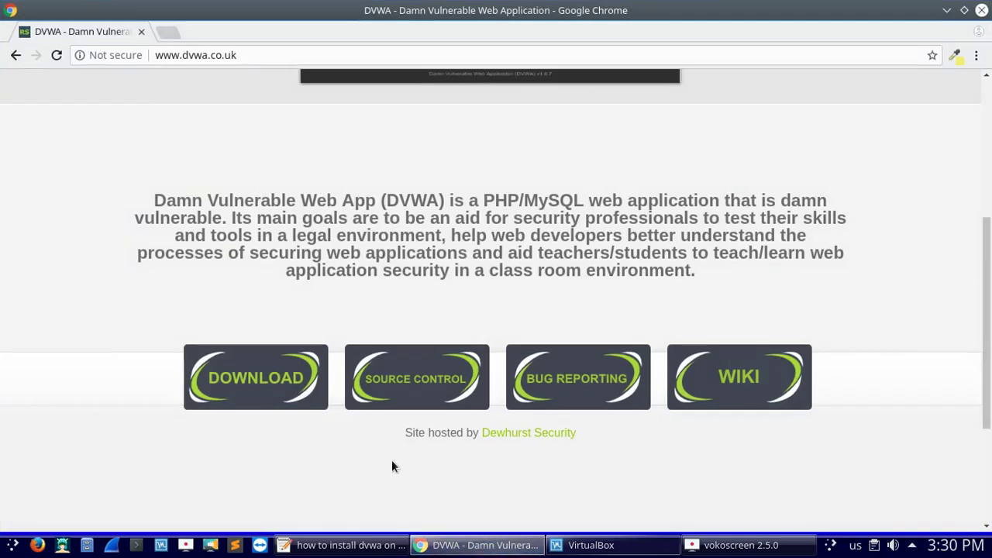
click(190, 56)
key(Down)
key(Down)
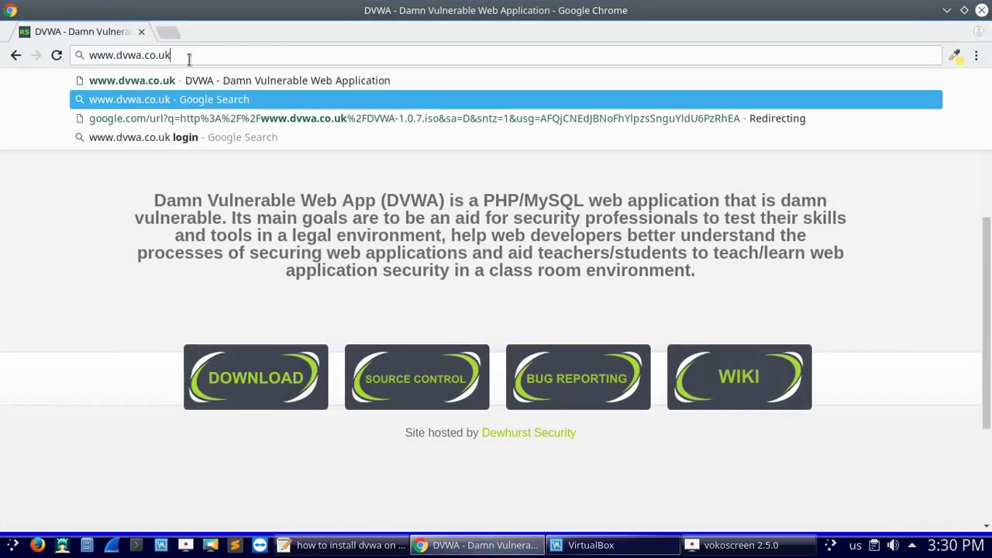
key(Up)
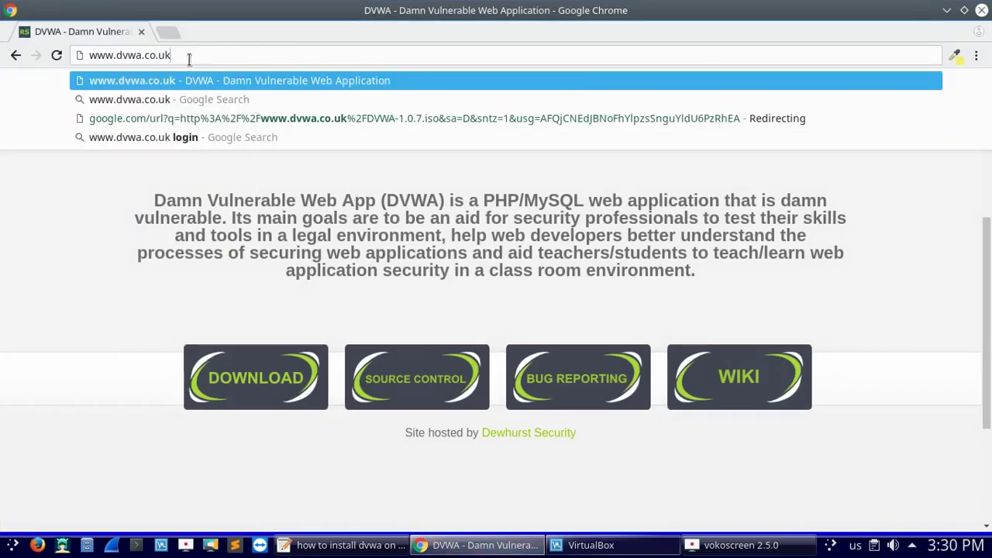
key(Down)
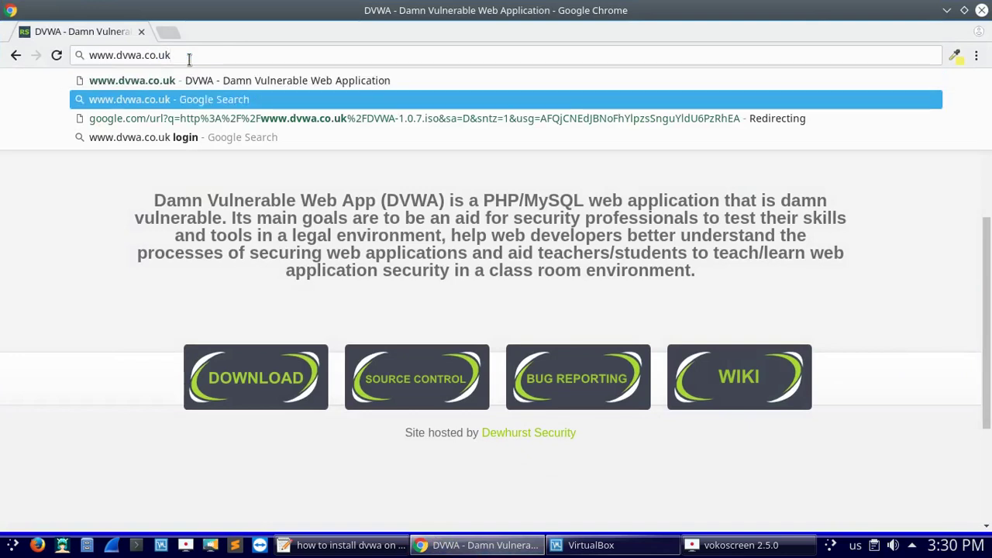
click(169, 34)
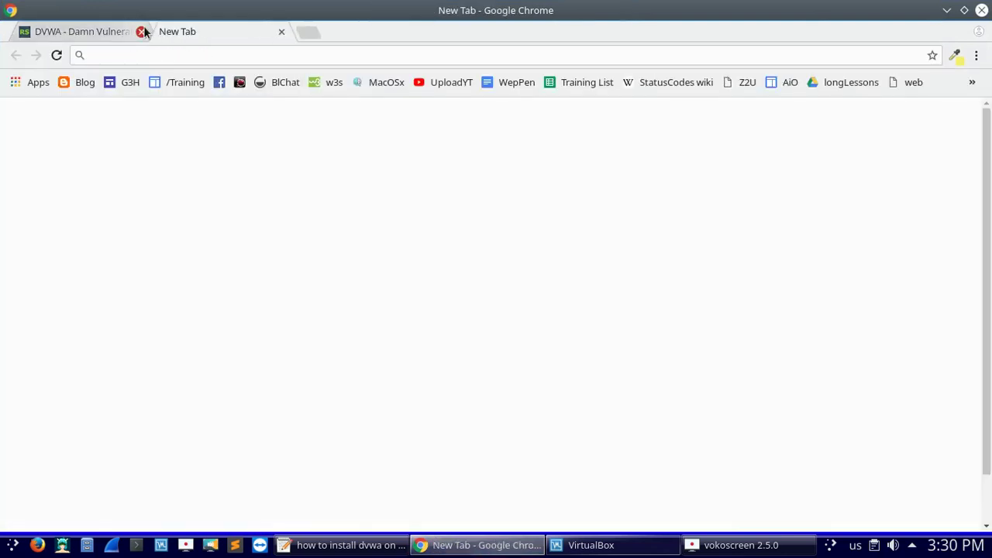
Step: Enter 192.168.8.102 as the address, check it against the DVWA machine's console, and load the page in Chrome
text(1)
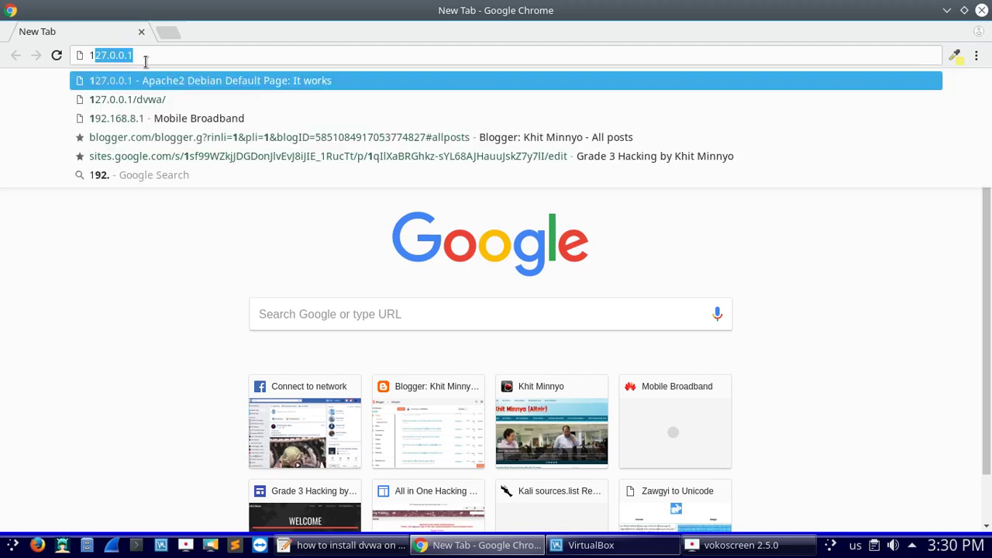
text(92.168.)
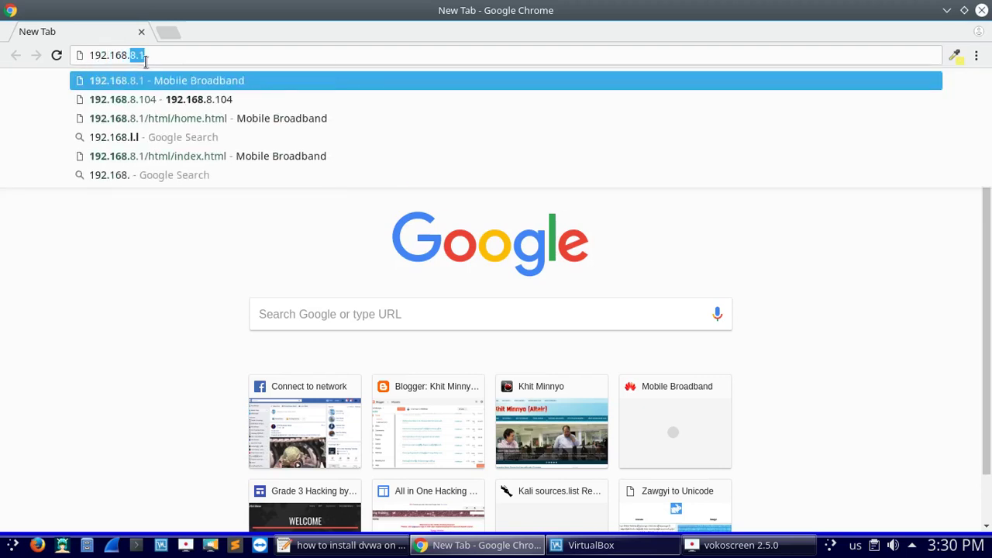
text(8.102)
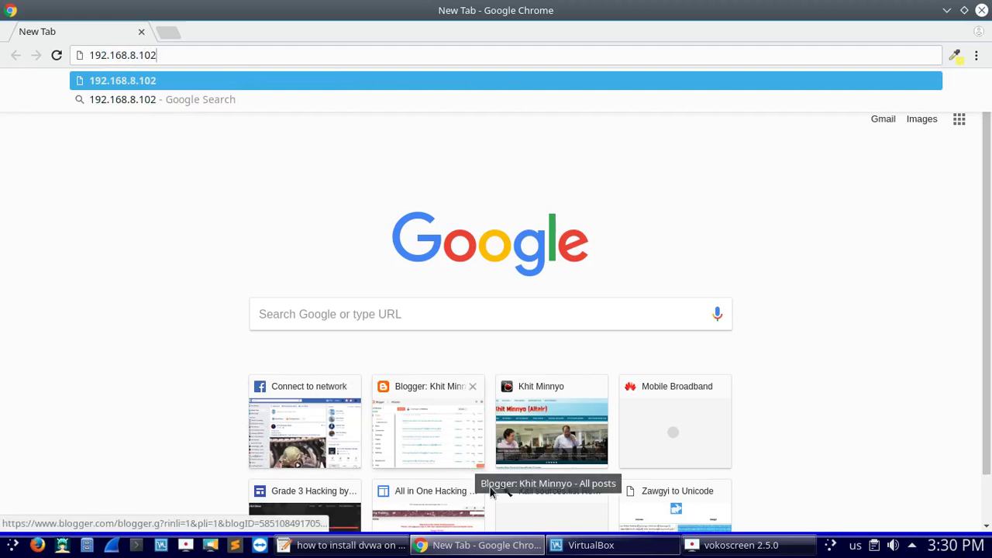
click(583, 547)
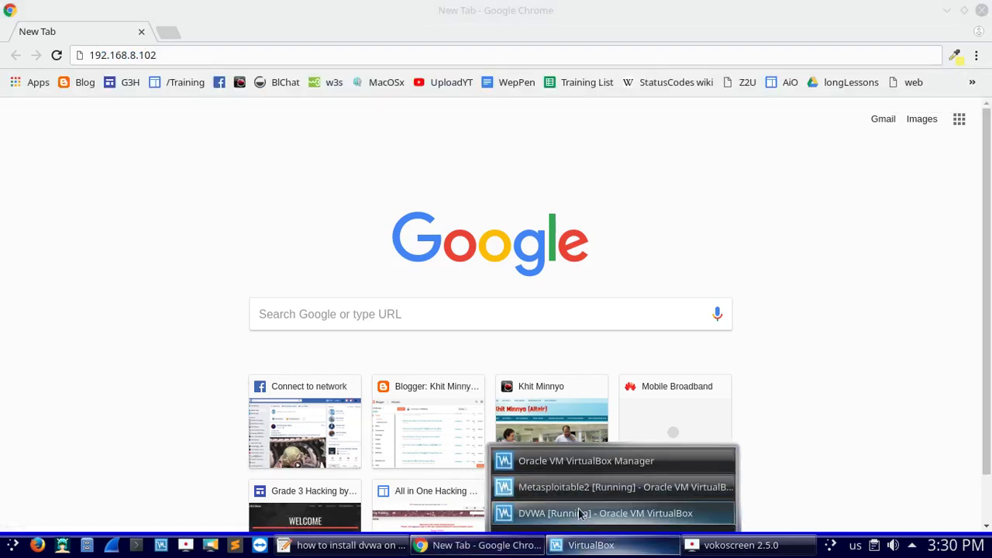
click(622, 513)
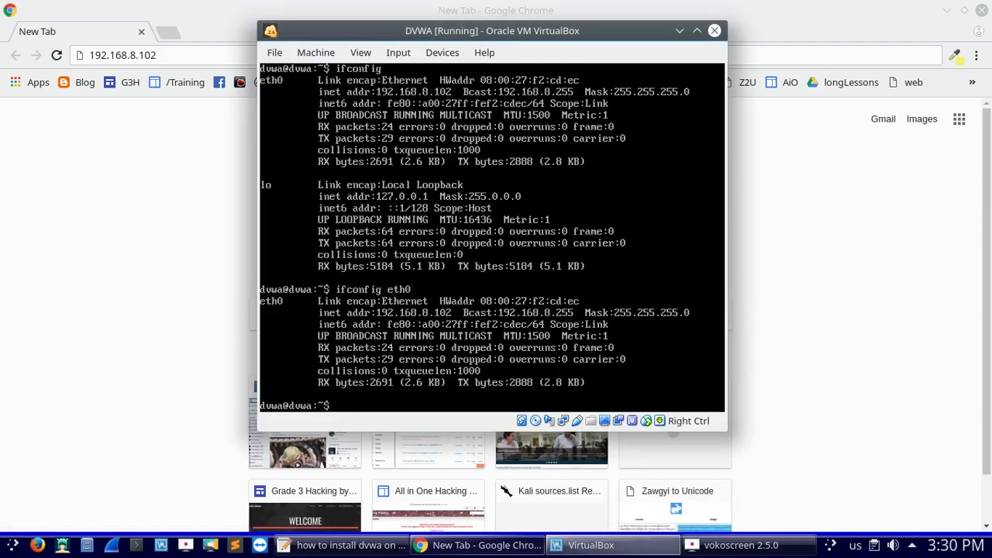
click(150, 295)
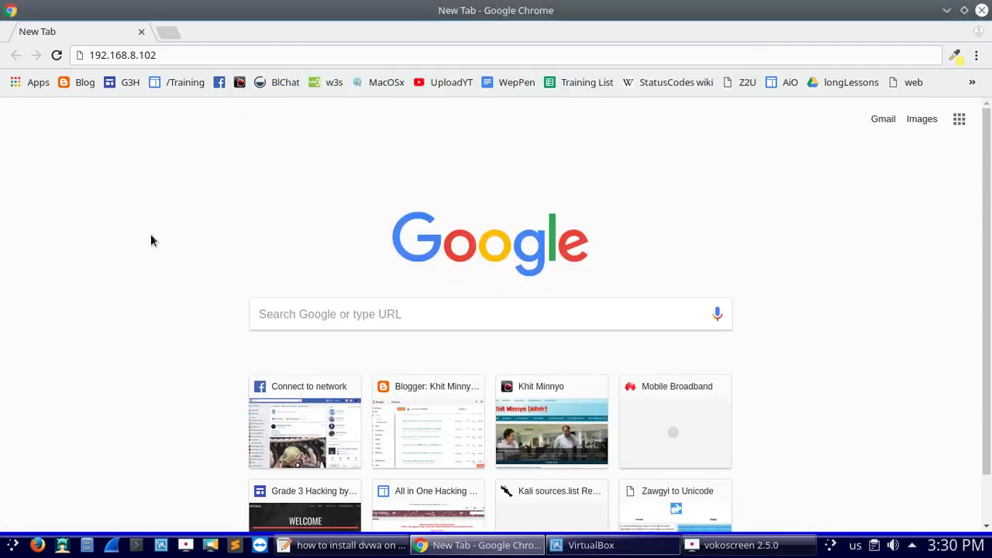
click(156, 56)
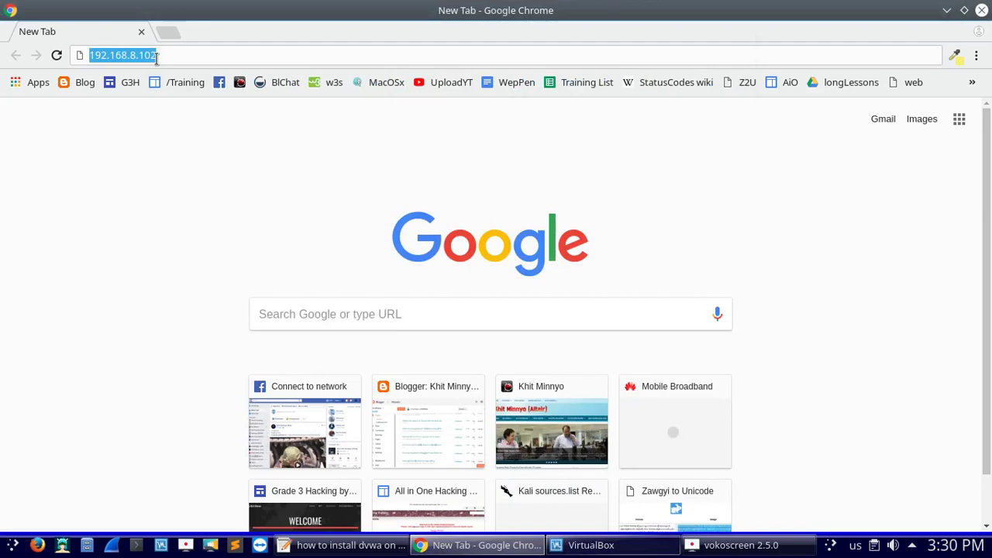
key(Return)
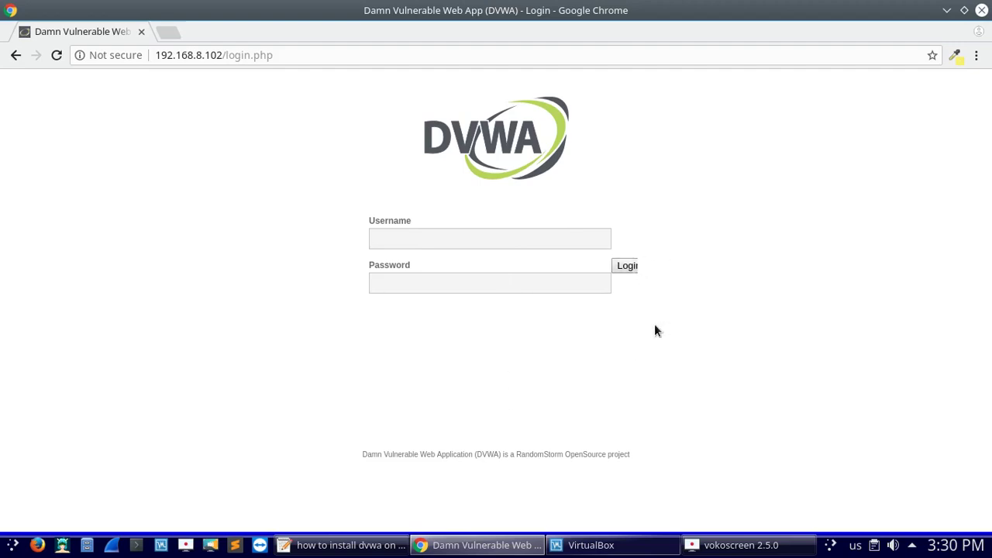
Step: Fill in the DVWA login form with the username admin and the account password
click(456, 241)
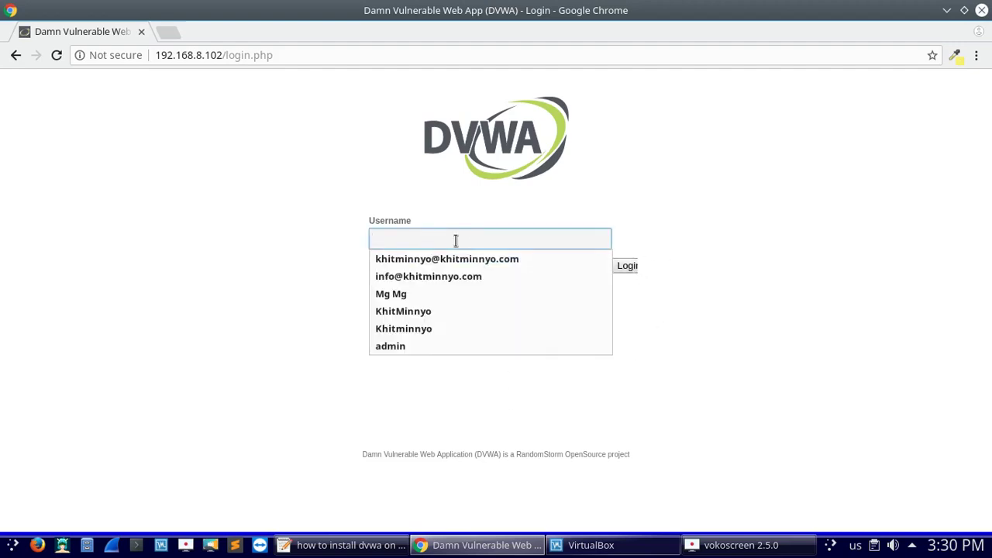
text(admin)
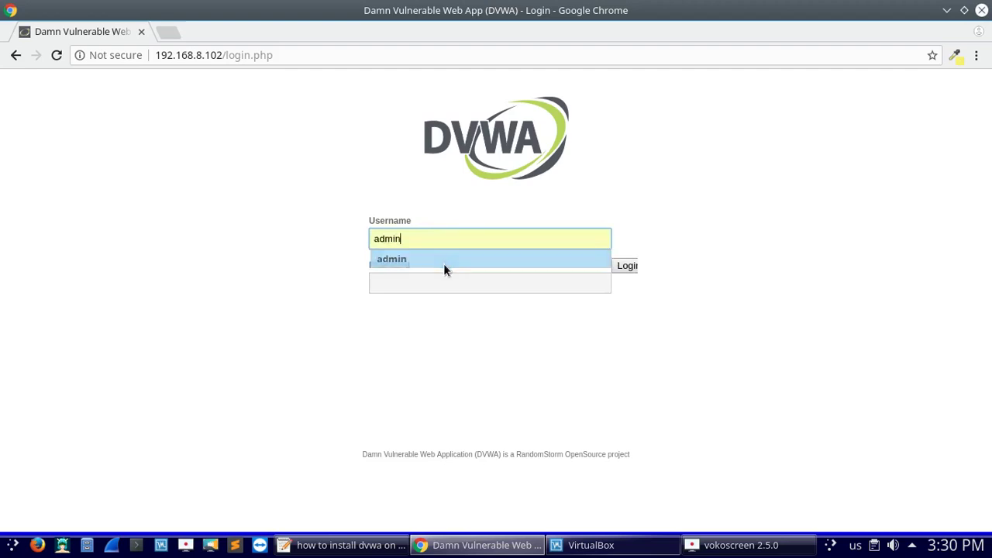
click(444, 262)
click(441, 281)
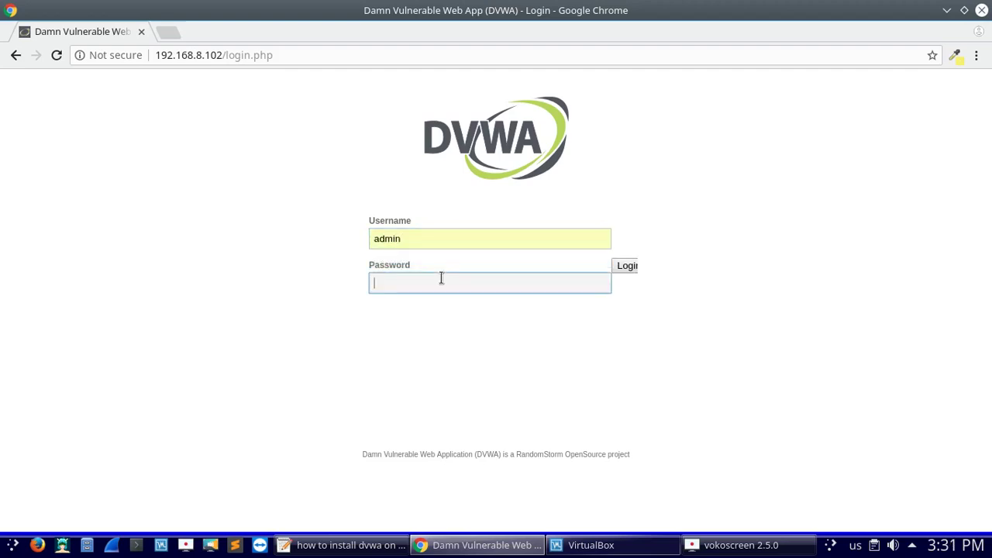
text(p)
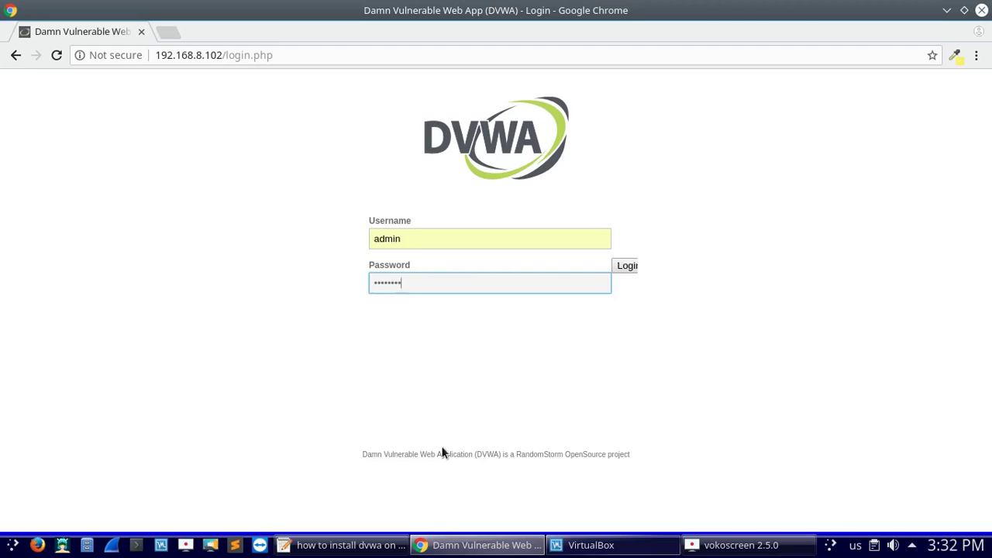
Step: Inspect the DVWA login page's HTML and expand the centred div, logo paragraph and login form down to the fieldset's input elements
right_click(194, 317)
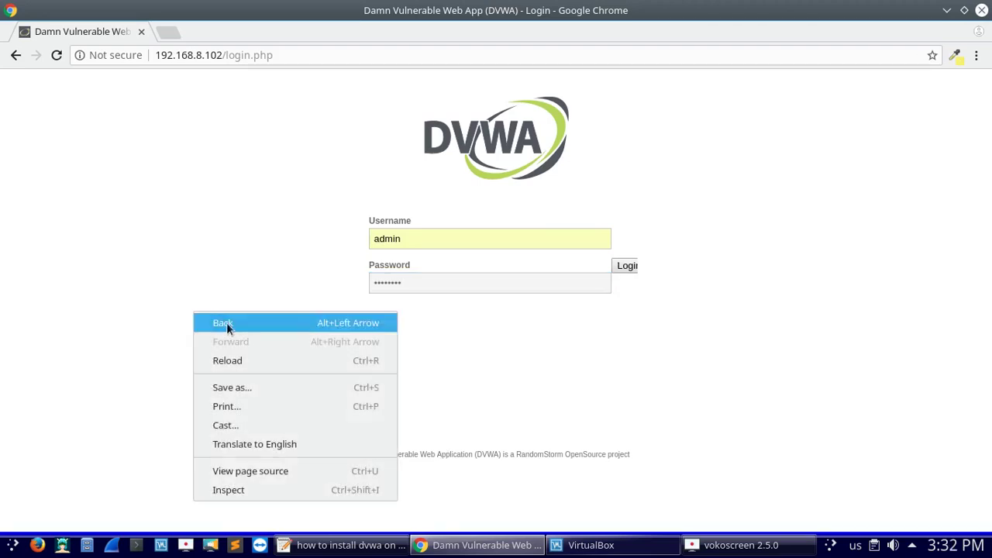
click(256, 489)
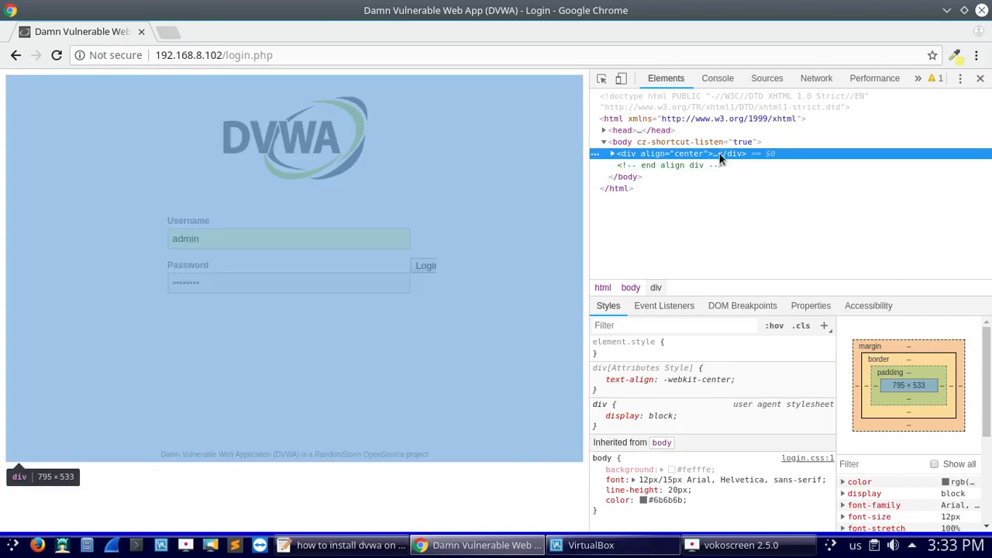
double_click(713, 153)
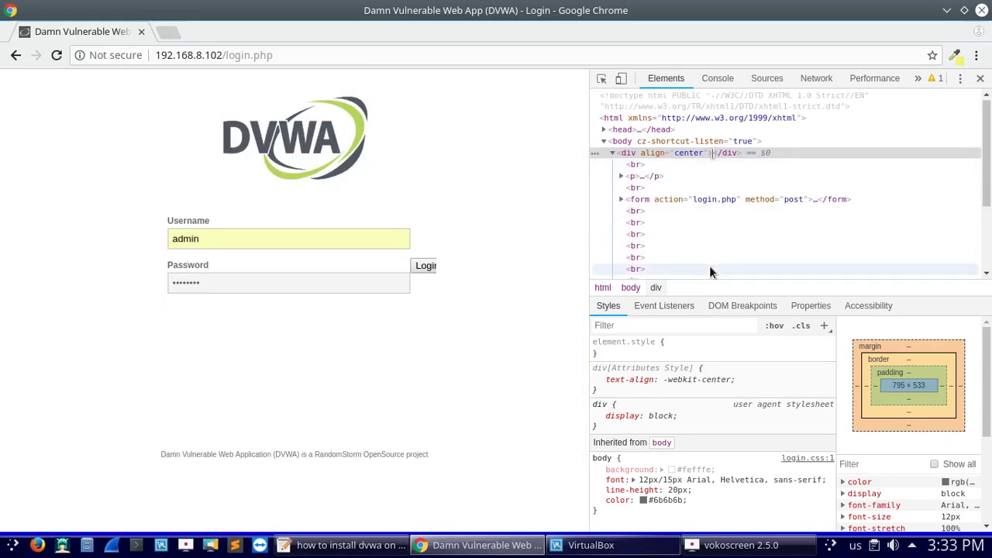
scroll(709, 260, down, 3)
scroll(705, 249, up, 3)
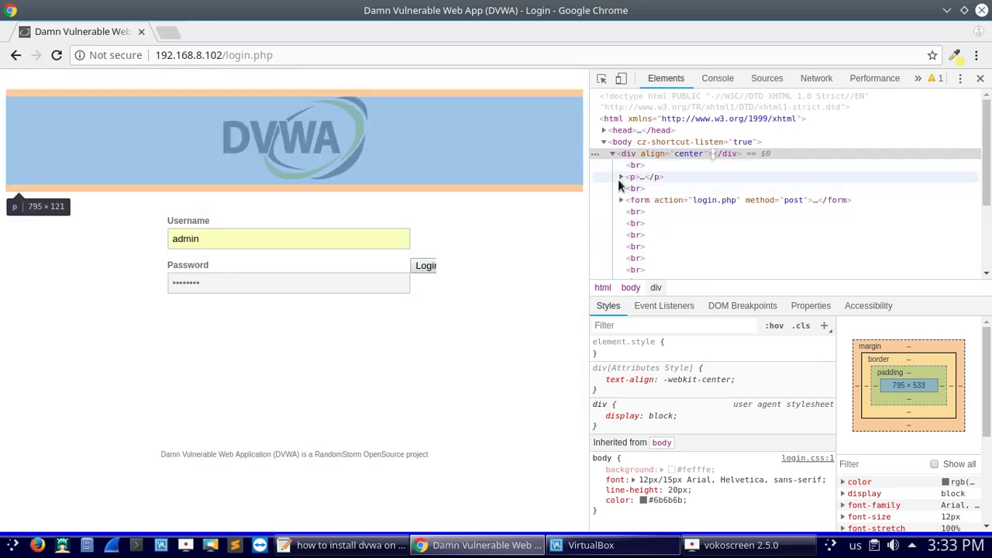
click(621, 177)
click(621, 223)
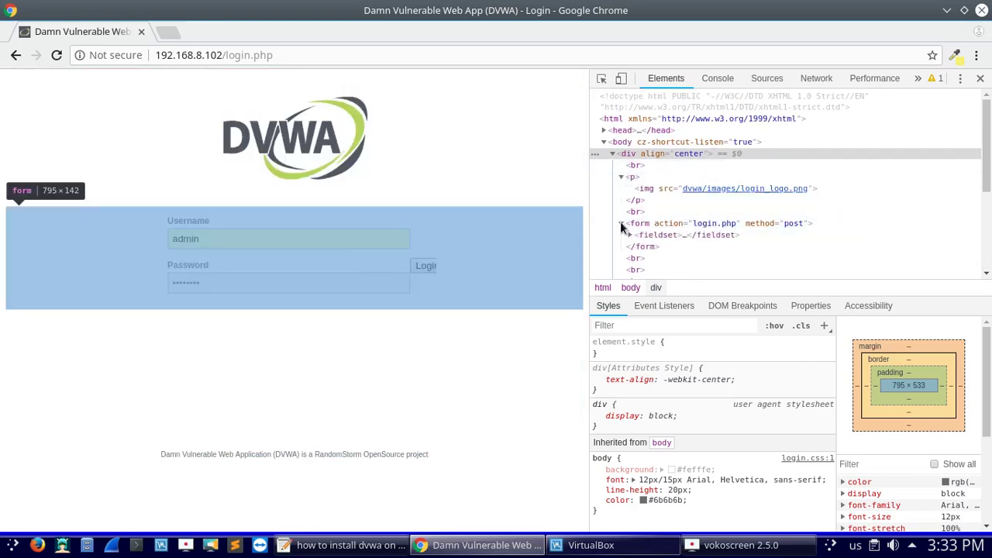
double_click(686, 236)
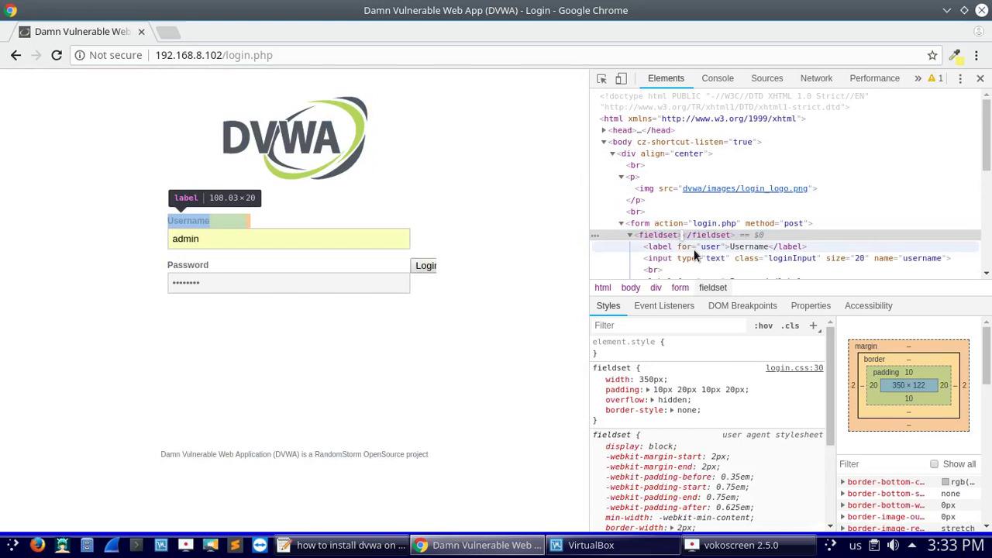
scroll(694, 249, down, 2)
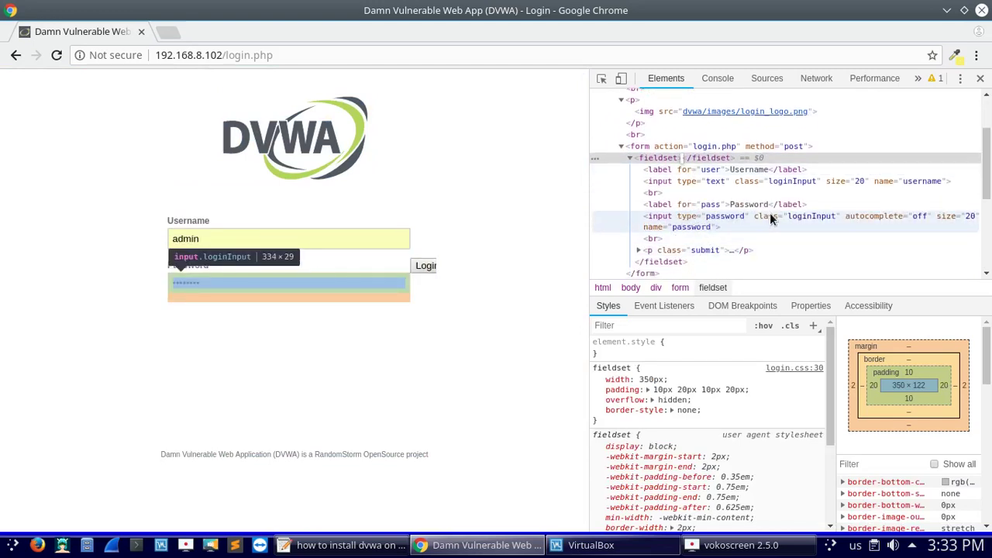
Step: Change the password input's type attribute to text in the page's HTML and close the developer tools
click(710, 225)
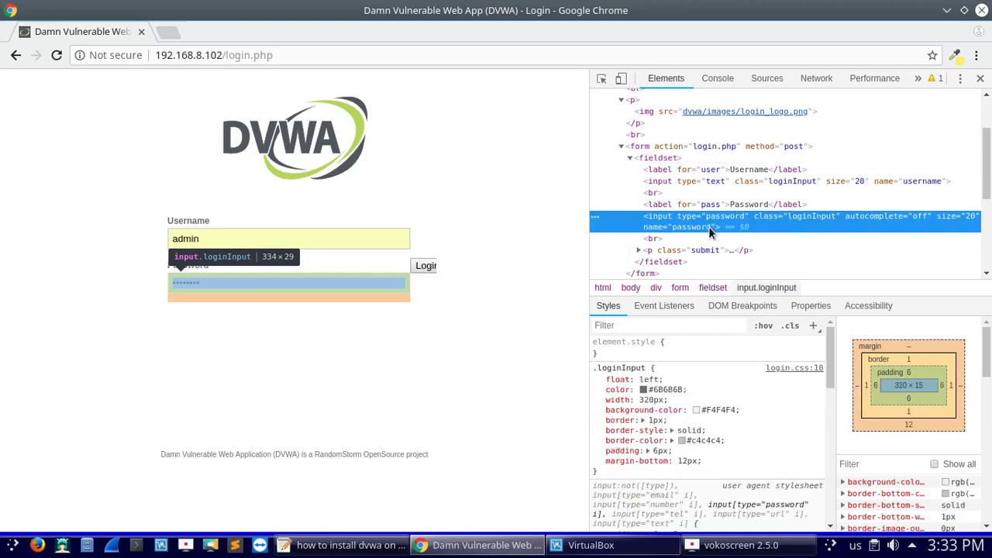
scroll(708, 226, down, 1)
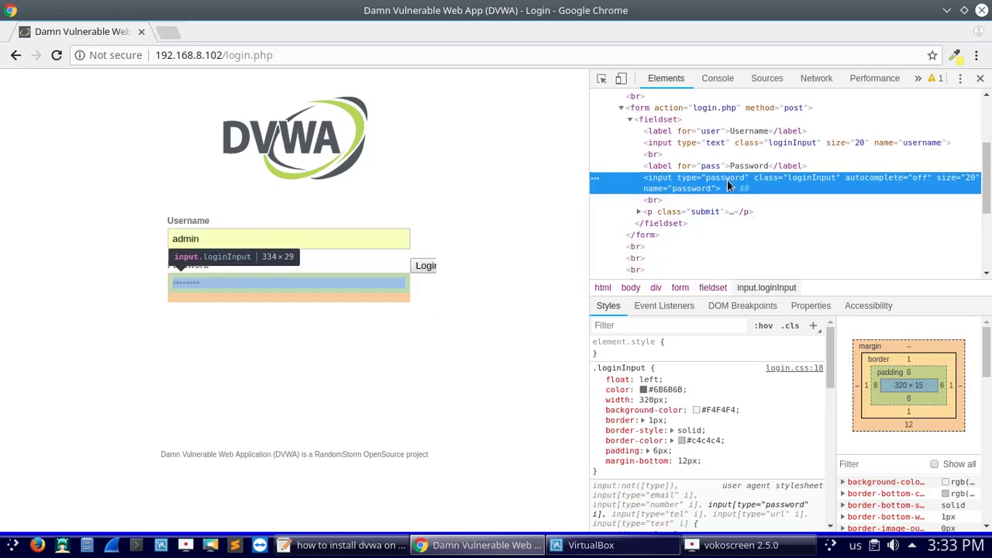
double_click(727, 179)
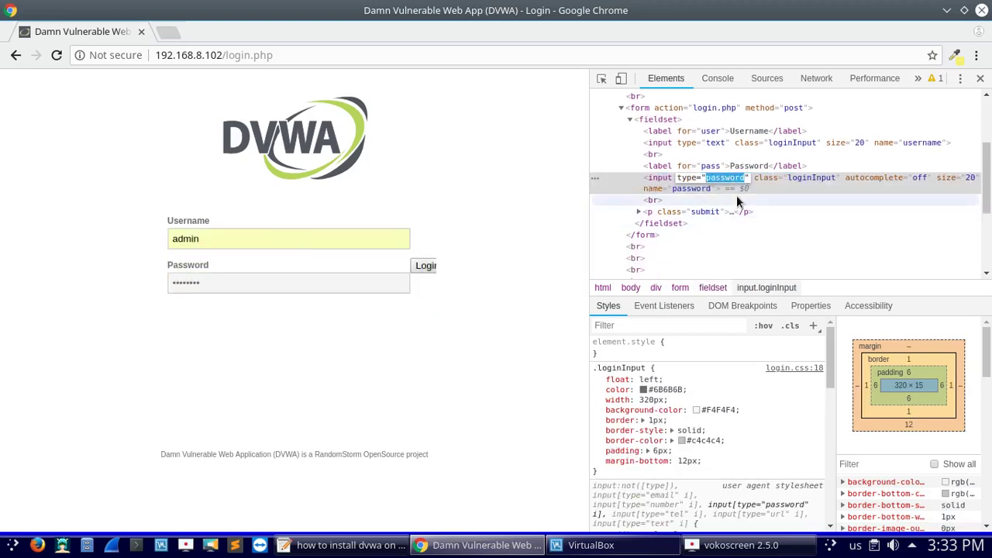
text(text)
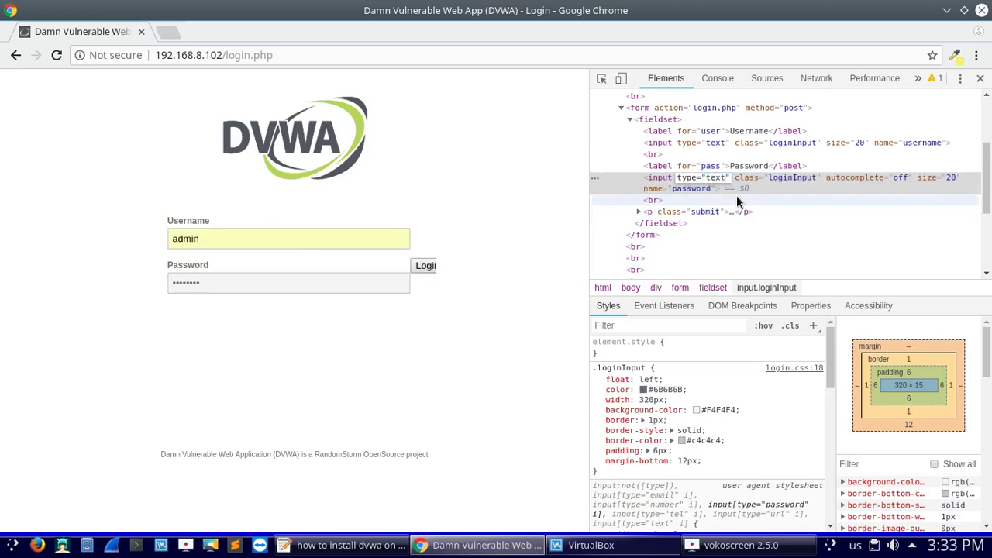
key(Return)
click(541, 383)
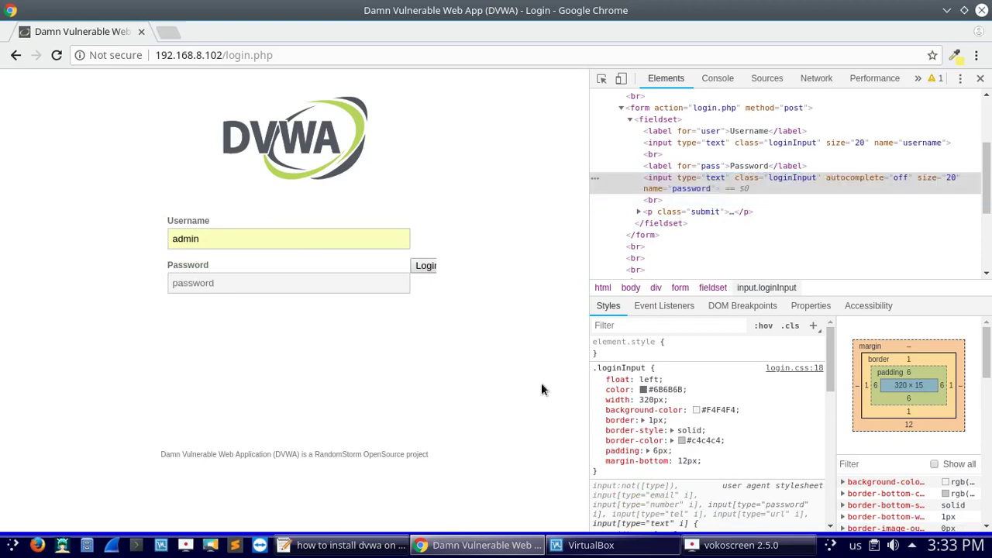
click(982, 80)
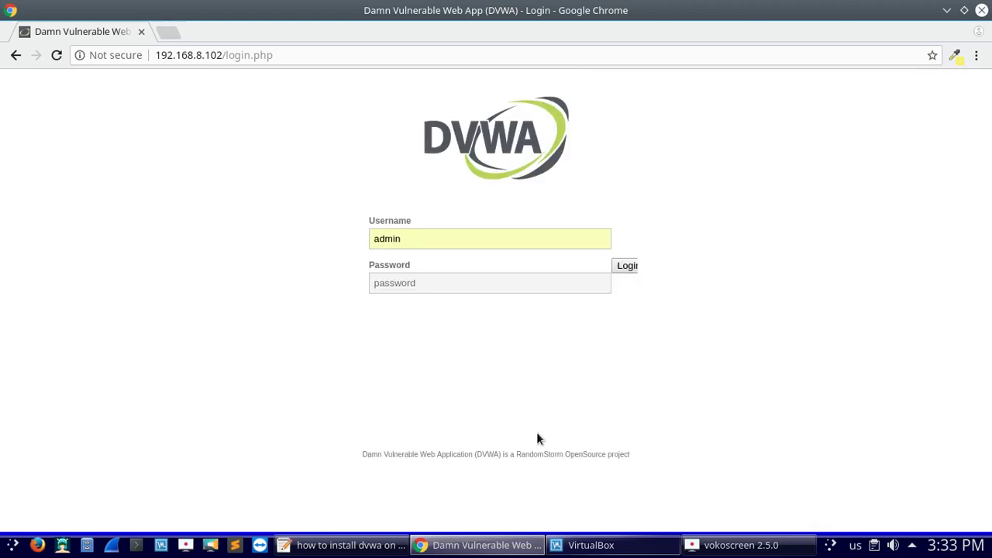
Step: Check the filled-in credentials, log in to DVWA as admin and dismiss the browser's offer to save the password
click(409, 241)
click(411, 324)
drag(373, 284, 424, 283)
click(433, 283)
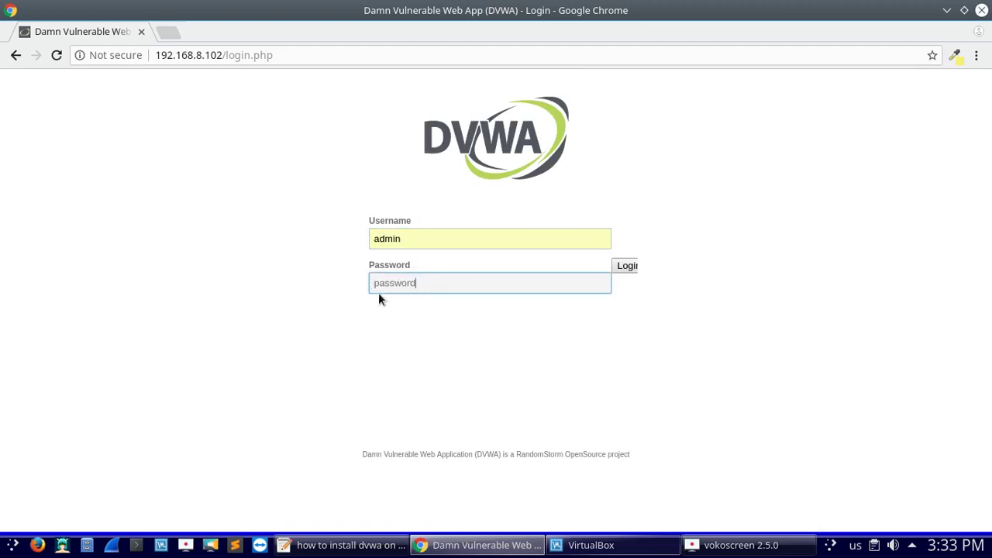
click(628, 266)
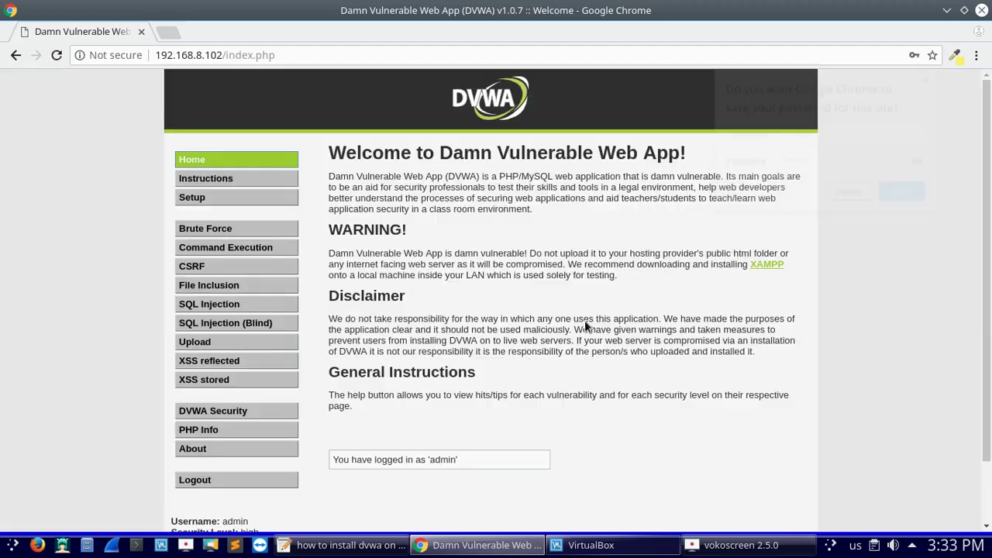
scroll(526, 359, down, 2)
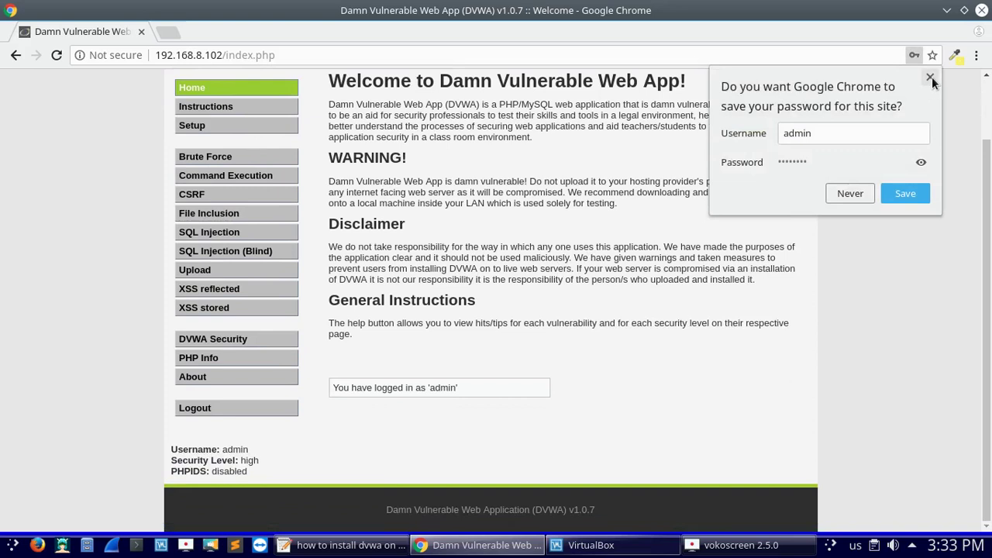
click(850, 194)
scroll(432, 229, up, 2)
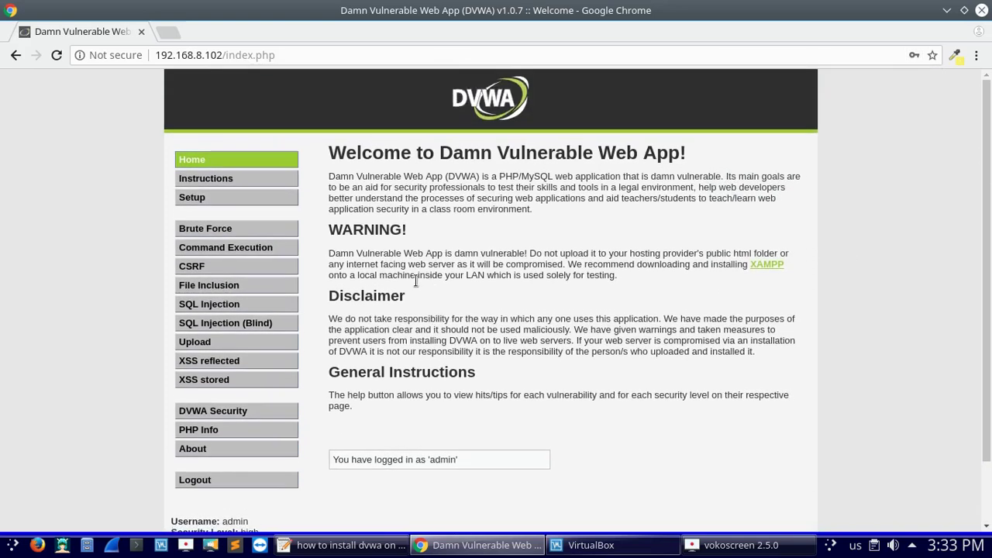
Step: Review the DVWA welcome page and highlight the Security Level line in the account details beneath the navigation
scroll(698, 326, down, 2)
scroll(991, 411, up, 2)
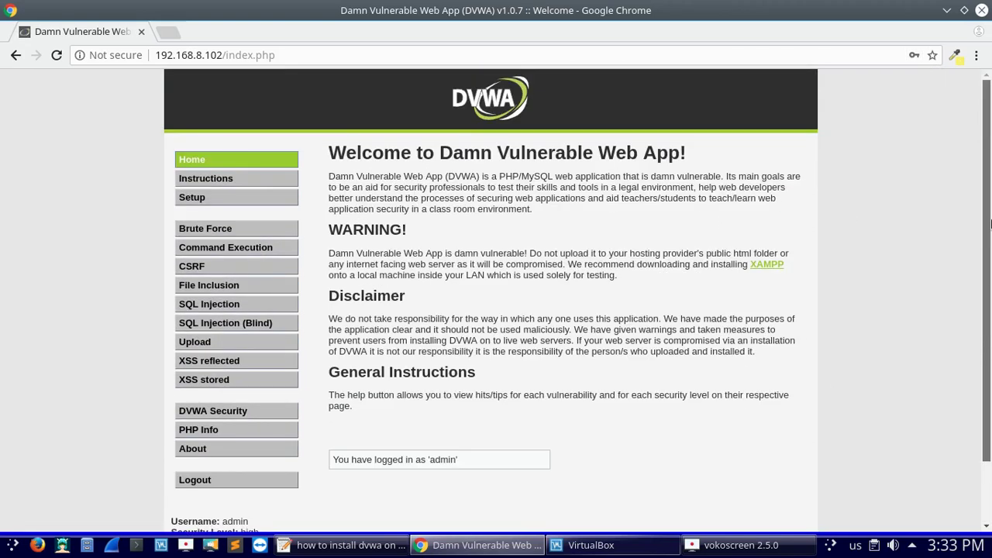
scroll(990, 399, down, 2)
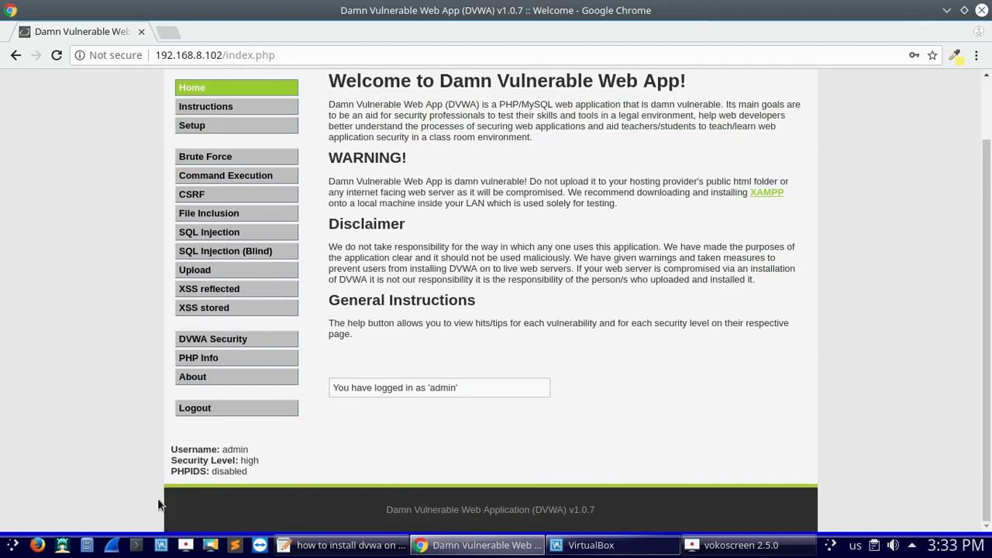
drag(178, 461, 257, 461)
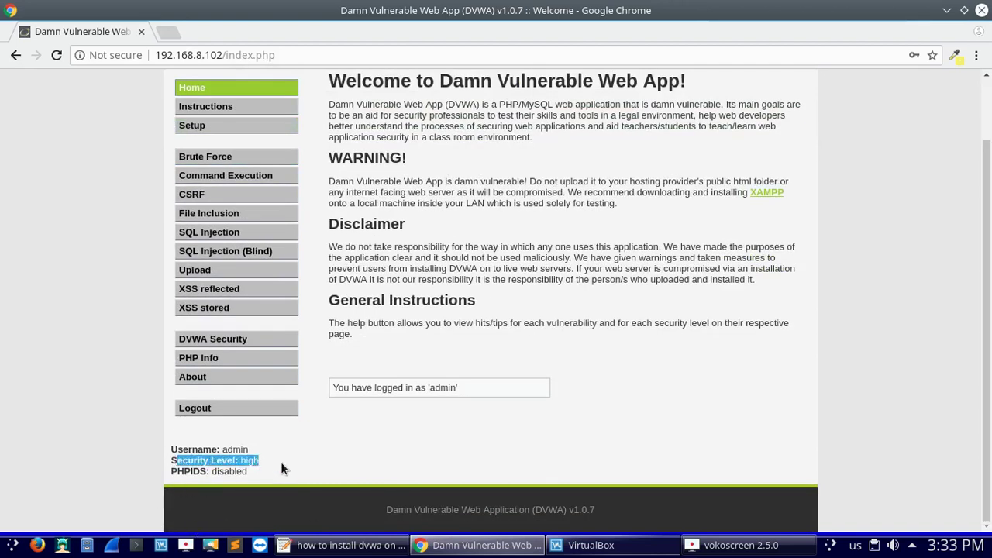
click(281, 463)
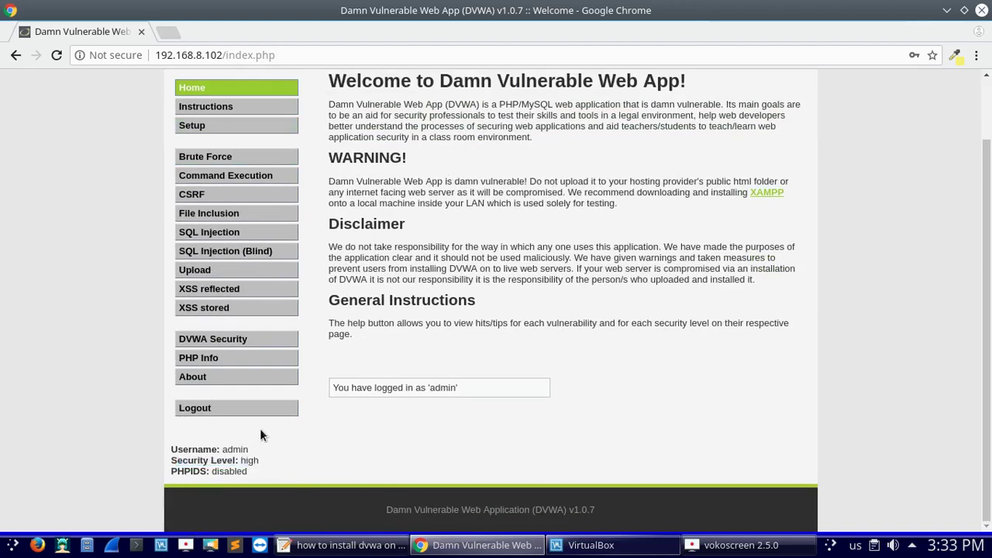
Step: Open the DVWA Security page and review the script security level choices and the PHPIDS section without submitting a change
click(222, 338)
scroll(385, 310, down, 1)
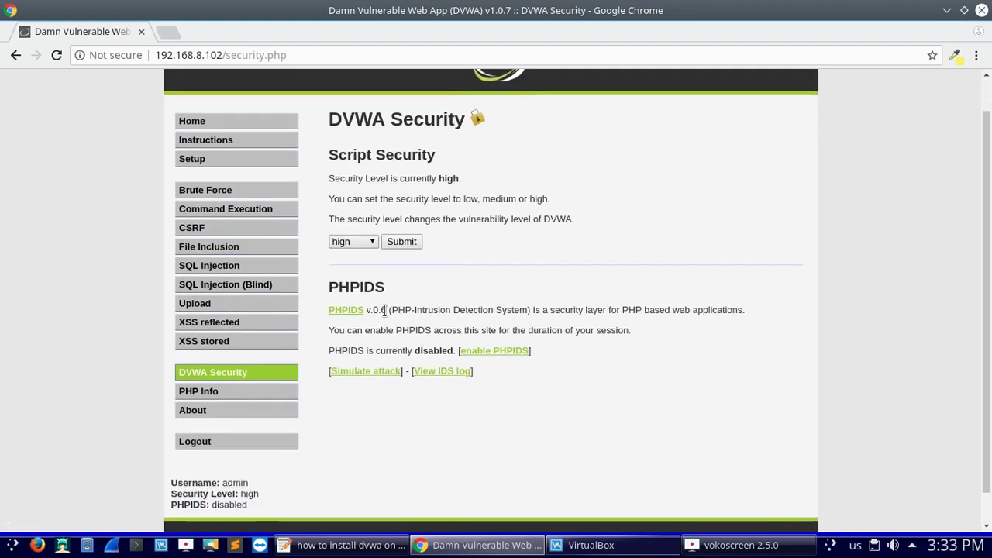
click(356, 243)
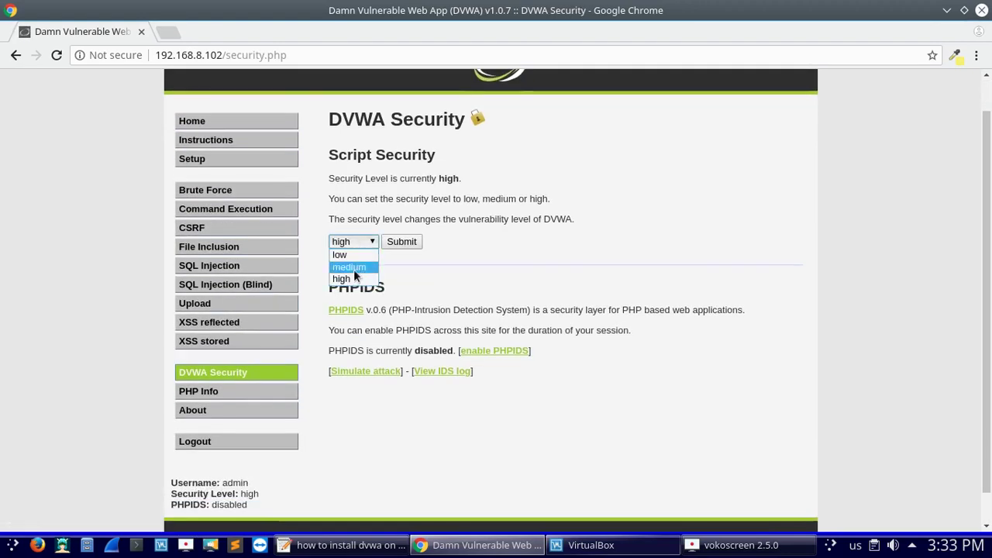
click(475, 260)
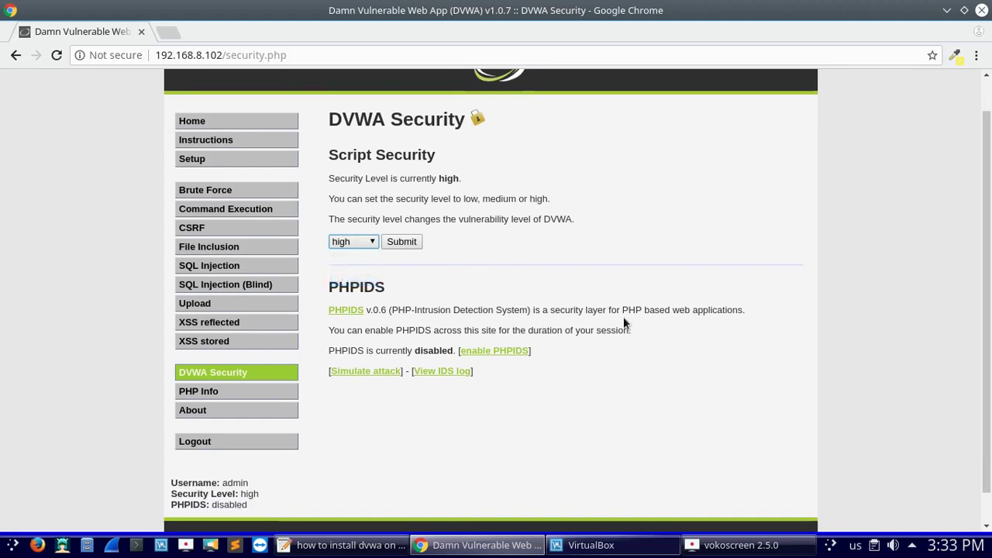
scroll(624, 318, down, 1)
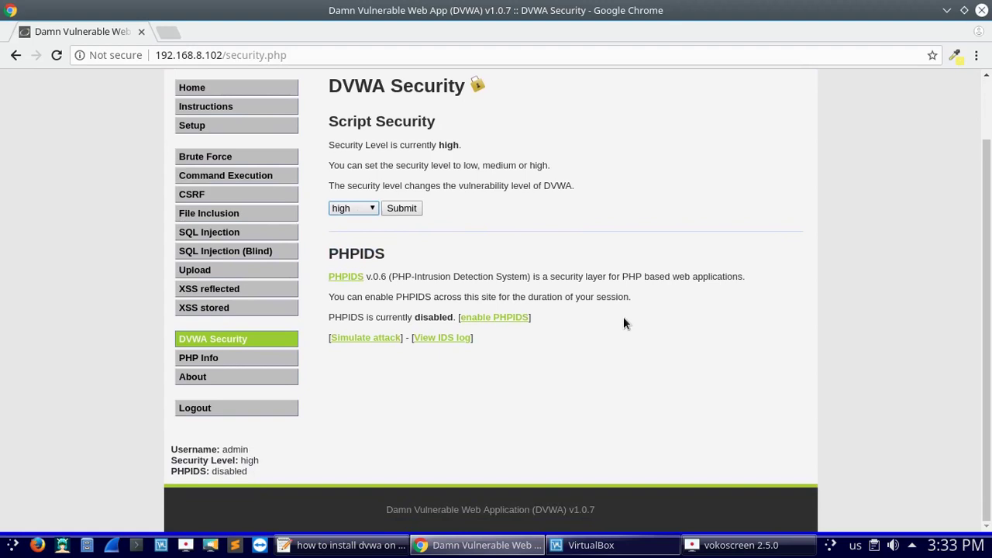
scroll(624, 318, up, 1)
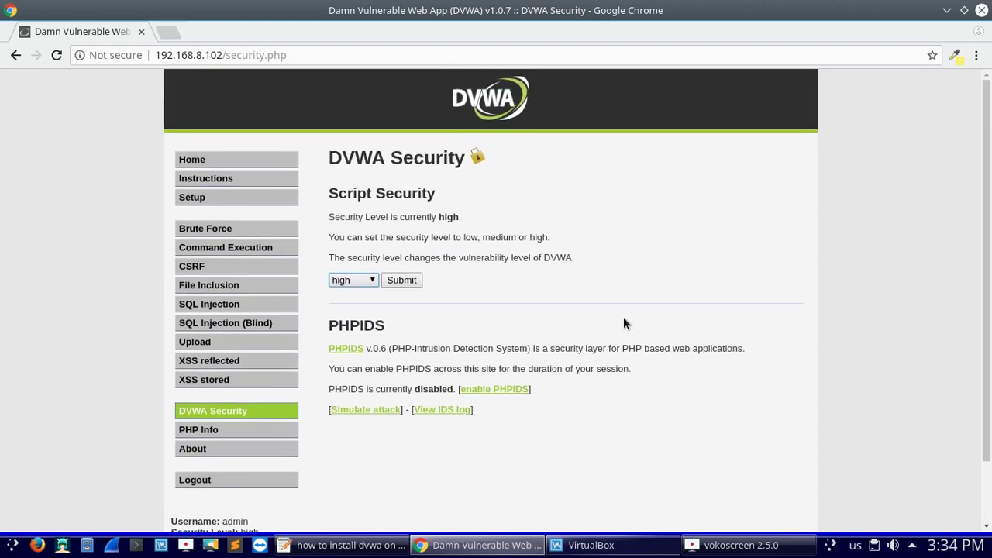
scroll(624, 318, down, 1)
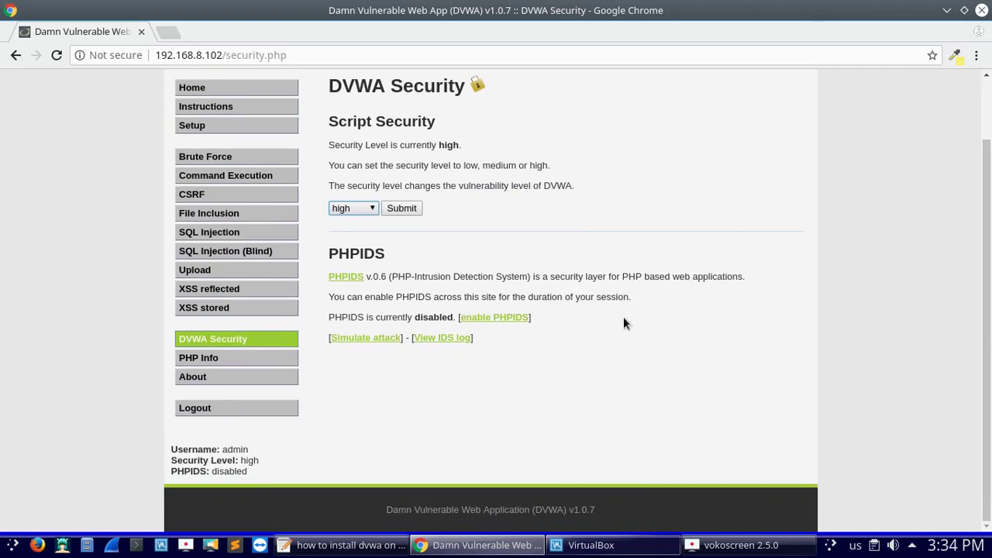
scroll(624, 323, up, 1)
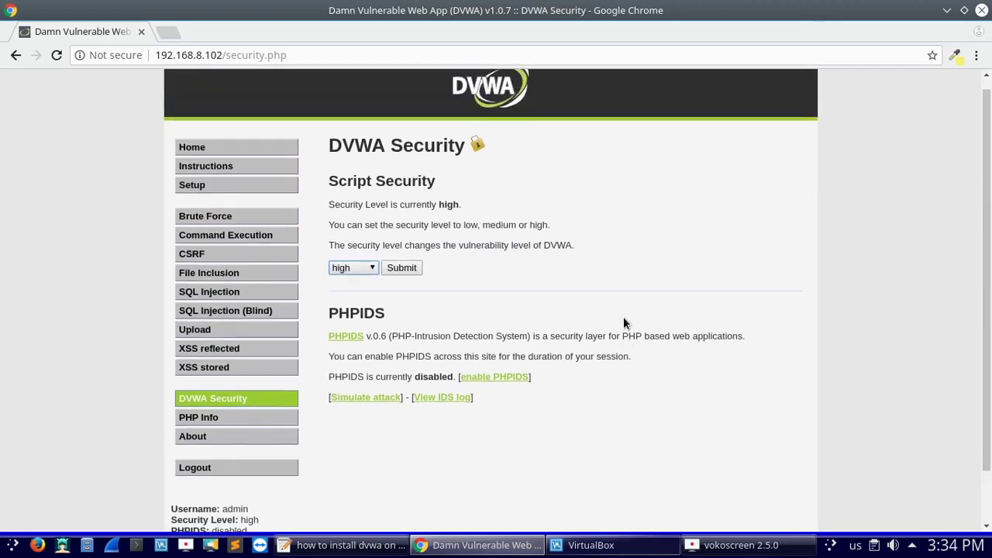